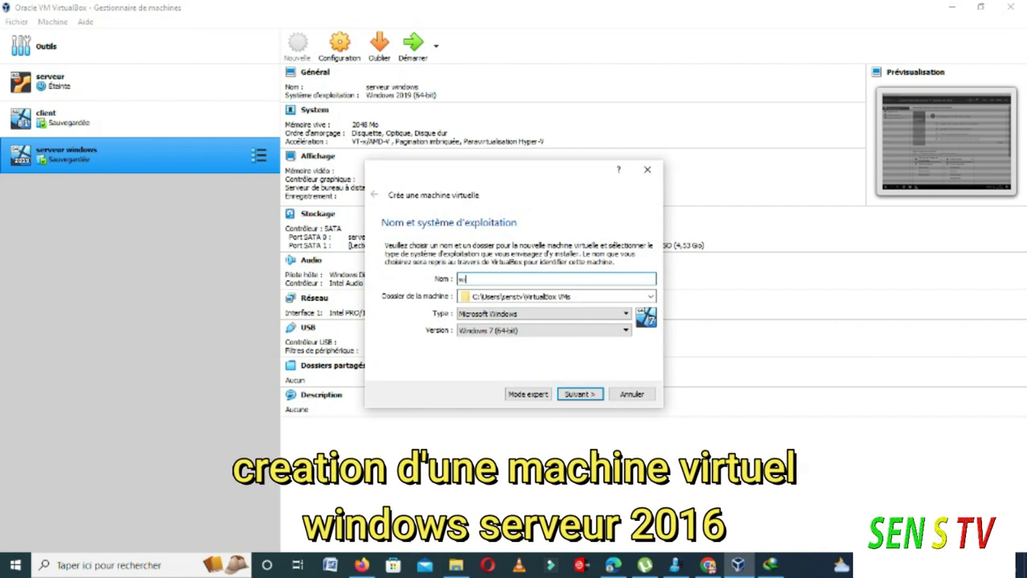
Name the new machine 'windows serveur 2016' and select Windows 2016 (64-bit) as its version
text(indo)
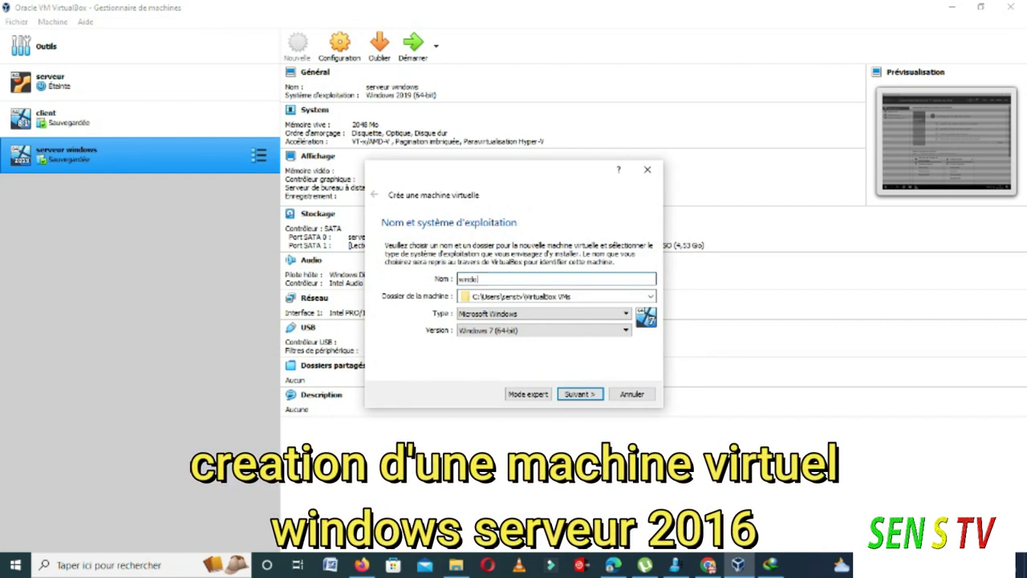
text(ws serveur 2016)
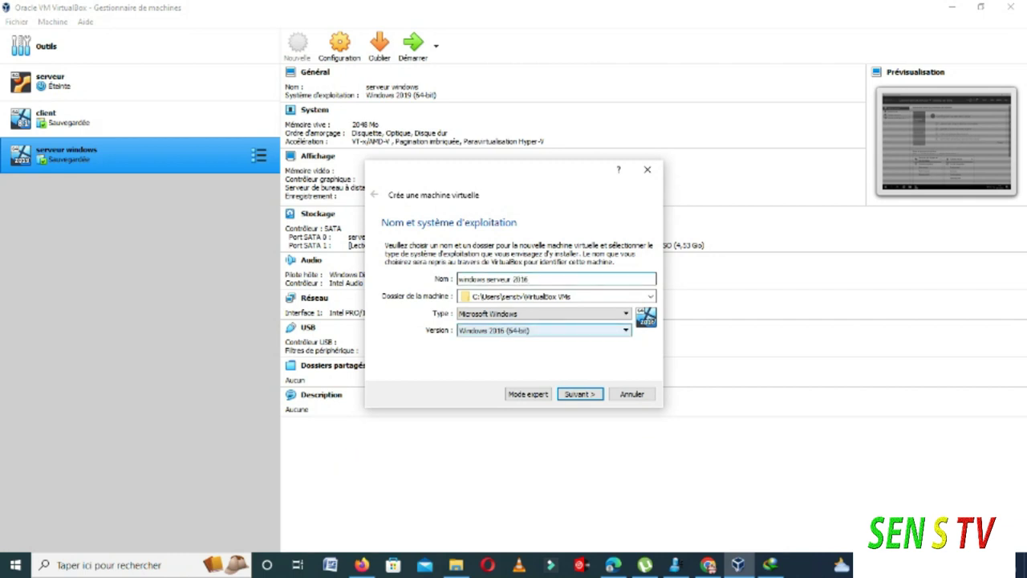
key(alt+Down)
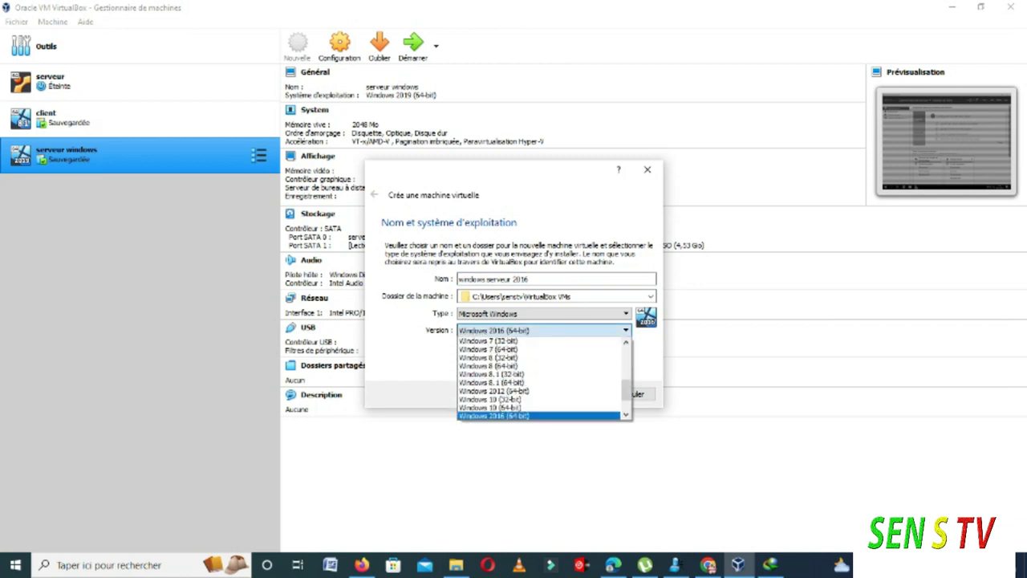
key(Return)
key(shift+Tab)
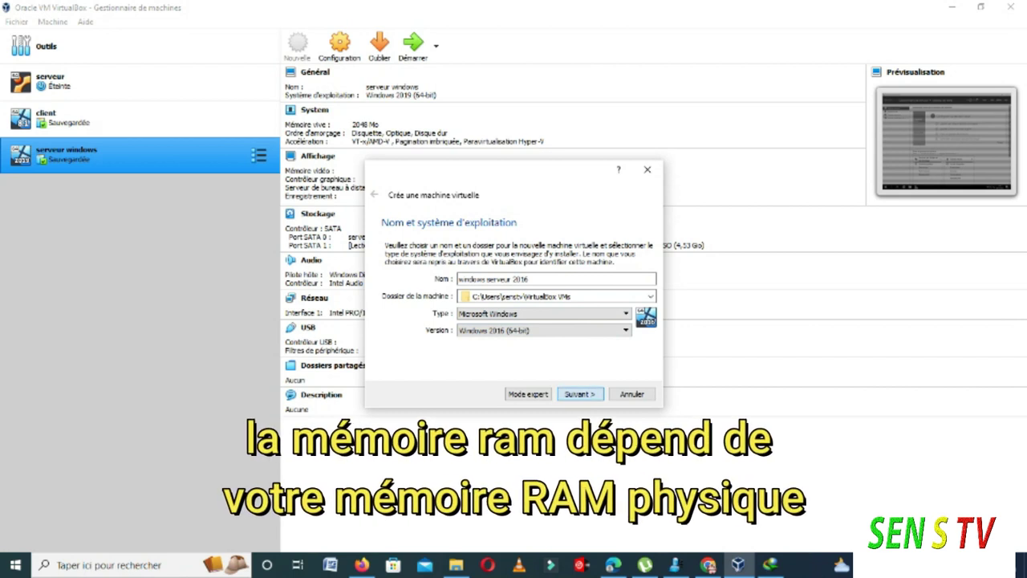
Move past the name page and keep the memory at 2048 MB
key(Return)
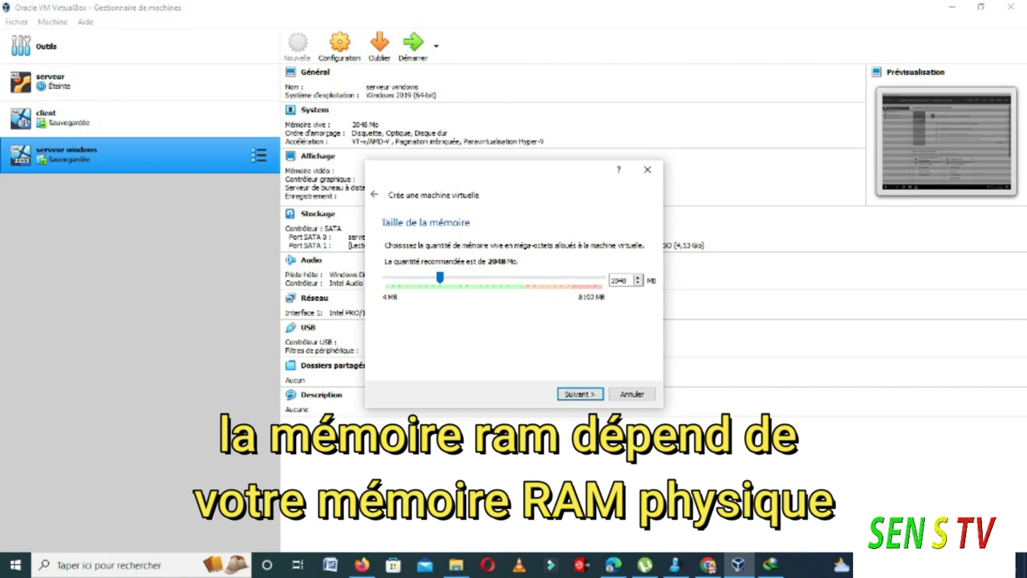
key(Return)
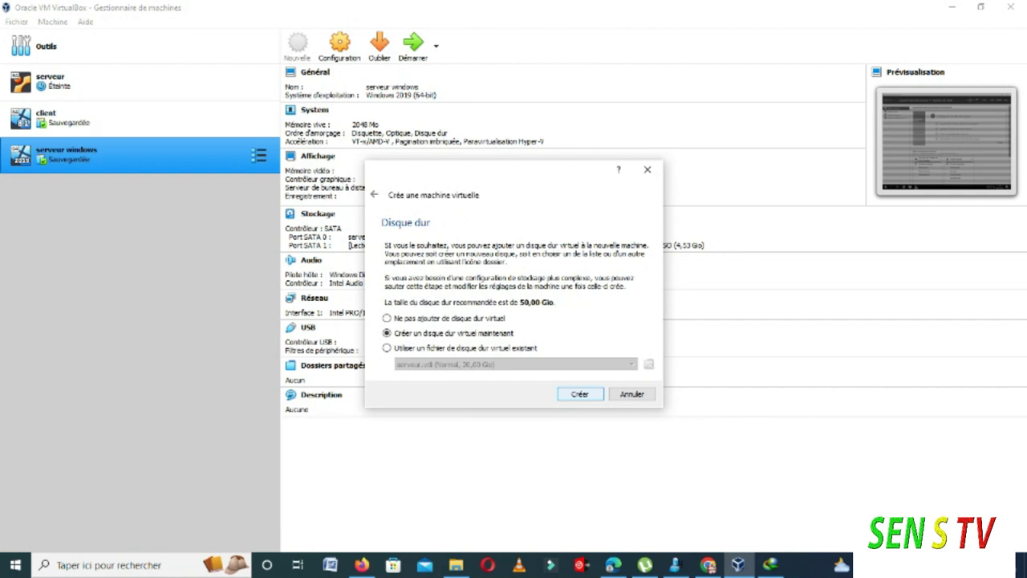
Create a dynamically allocated 31,82 Gio VDI hard disk and finish the new machine
key(Return)
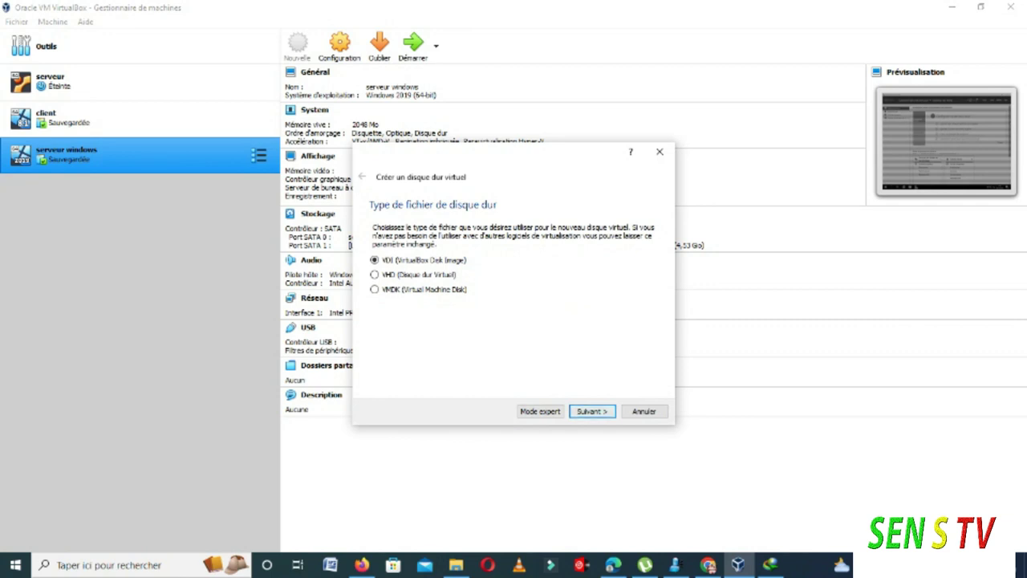
key(Return)
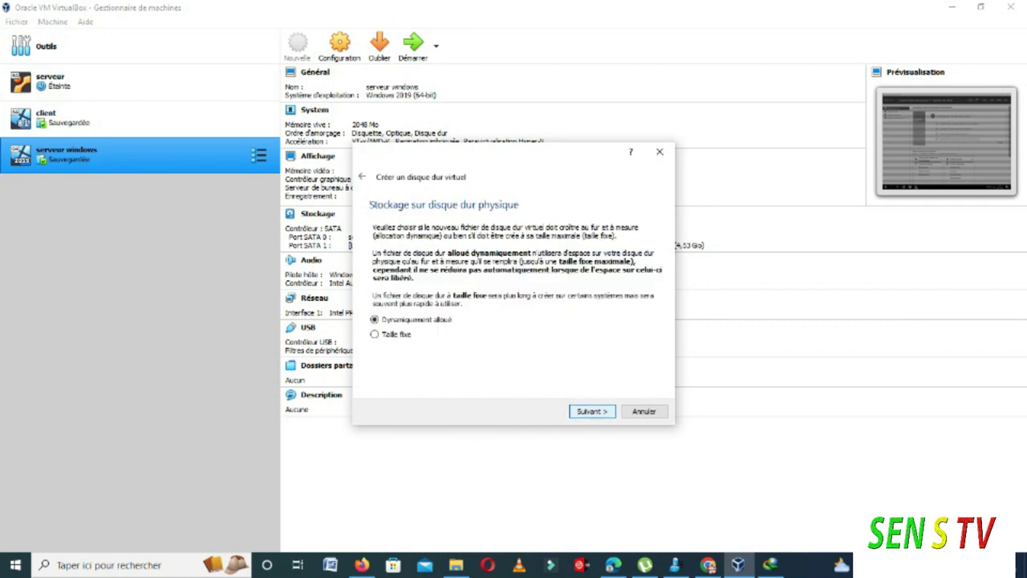
key(Return)
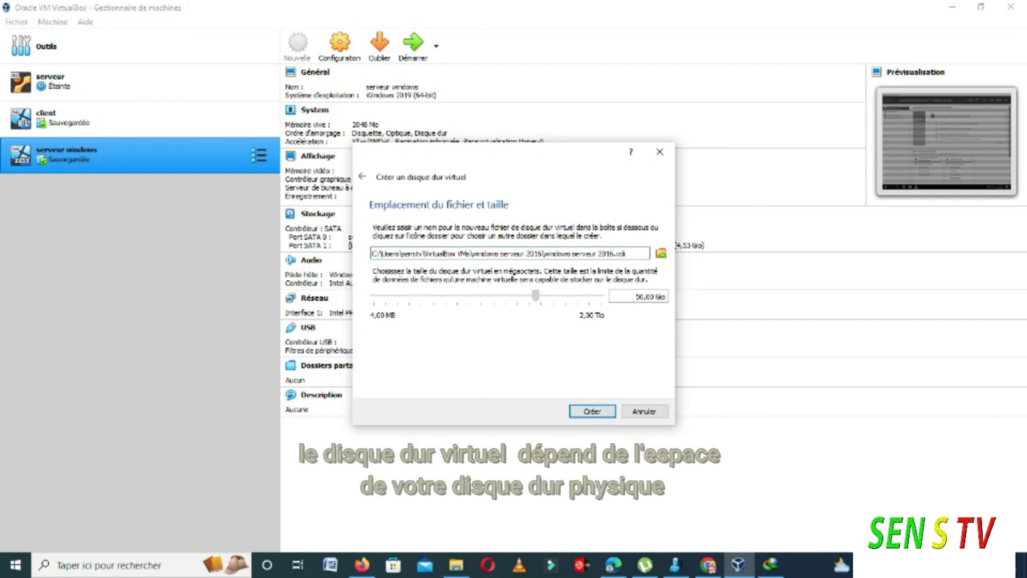
key(Left)
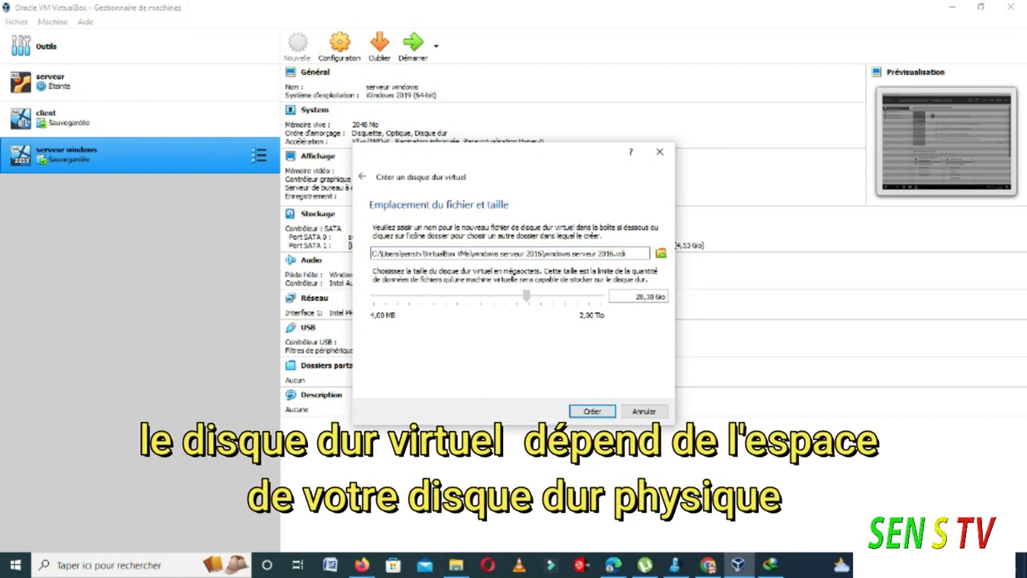
key(Left)
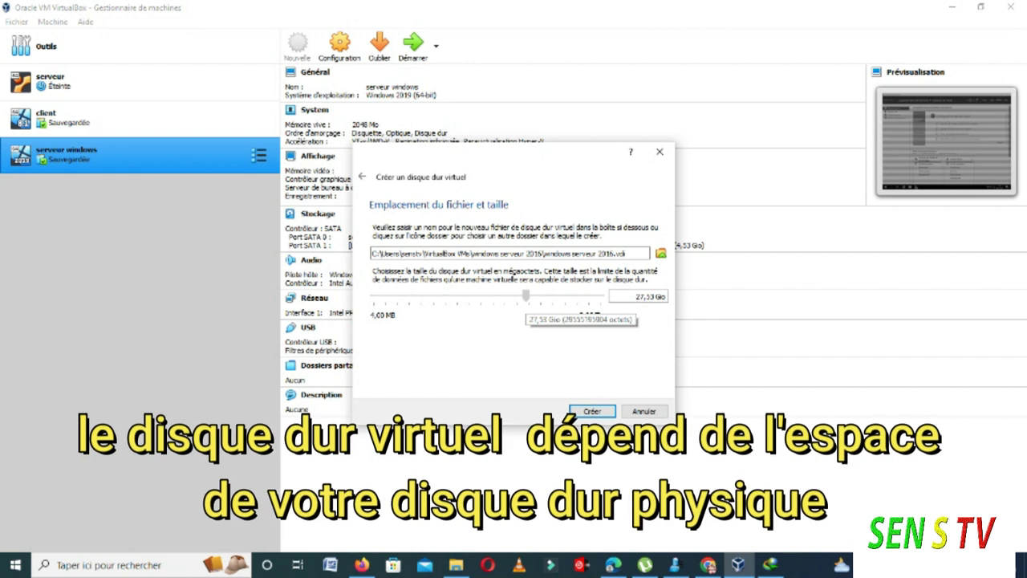
key(Right)
key(Right)
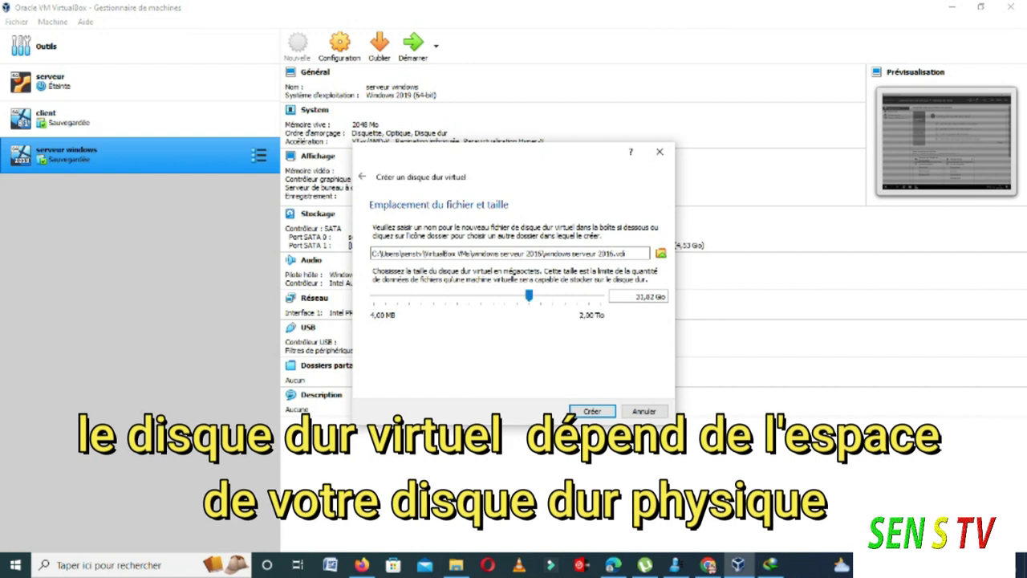
key(Return)
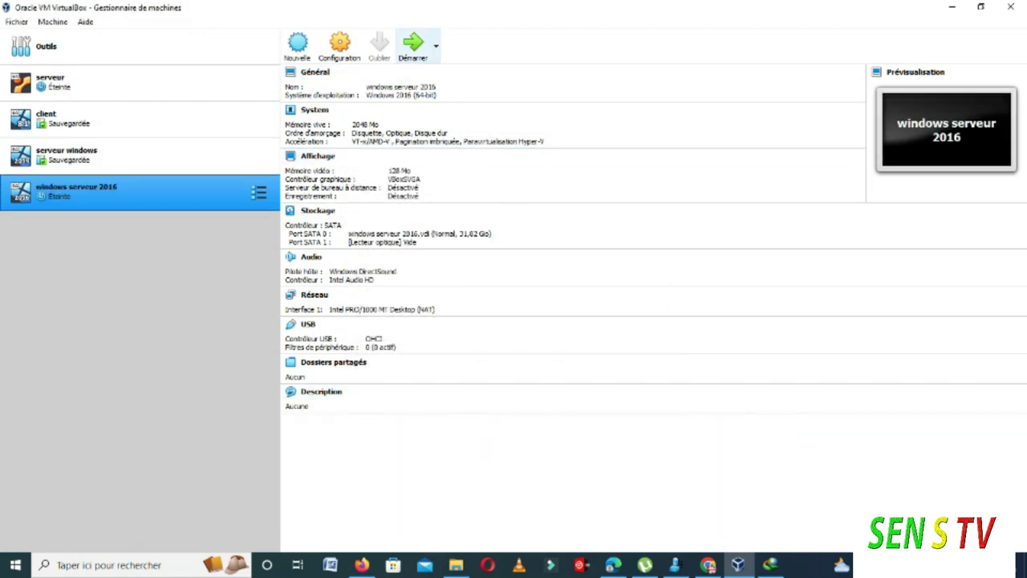
Start the windows serveur 2016 virtual machine
click(412, 44)
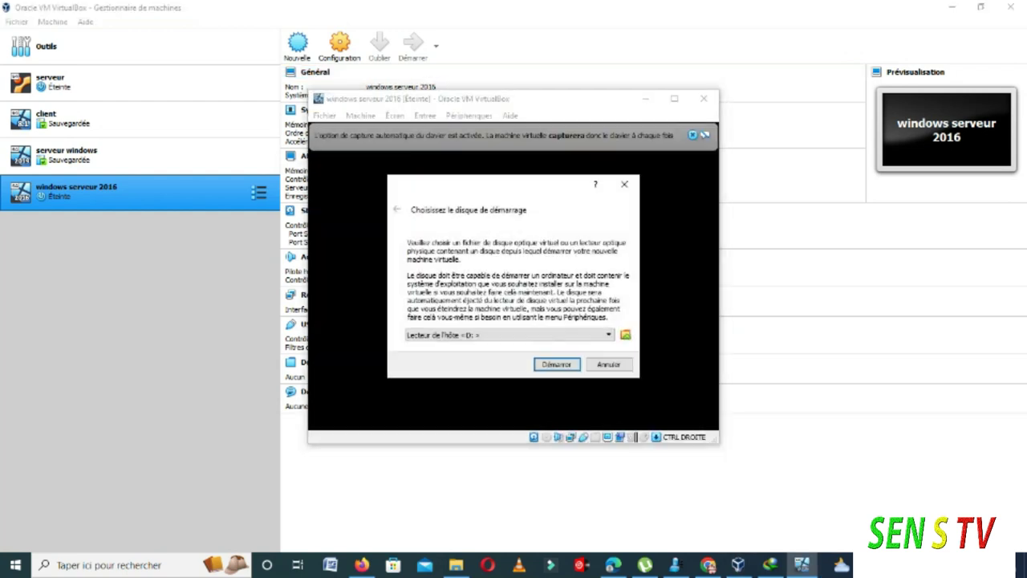
Add Windows_SERVER_2016_x64FRE_fr-fr_1.ISO as the startup disk and boot the VM from it
click(626, 334)
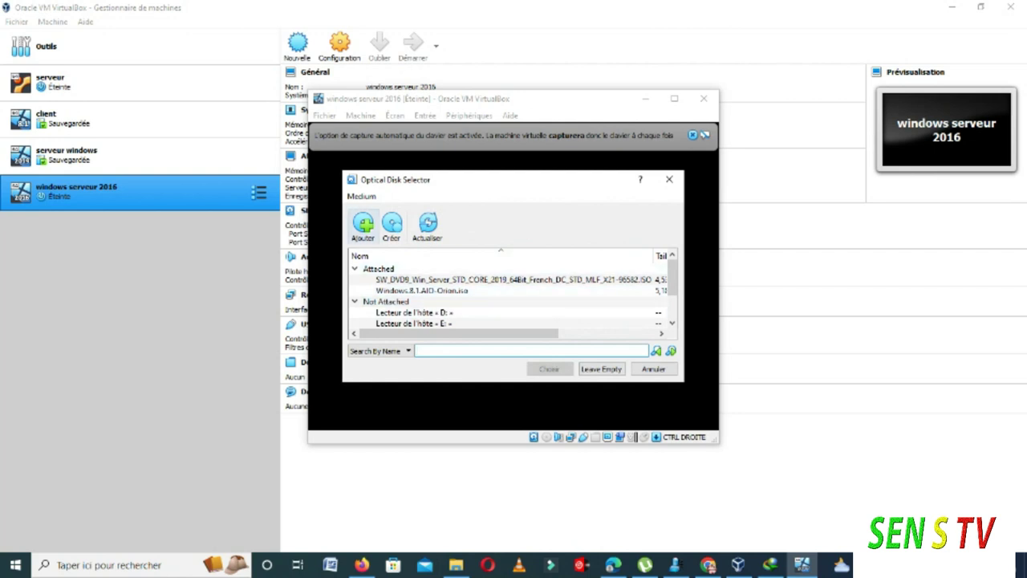
click(363, 224)
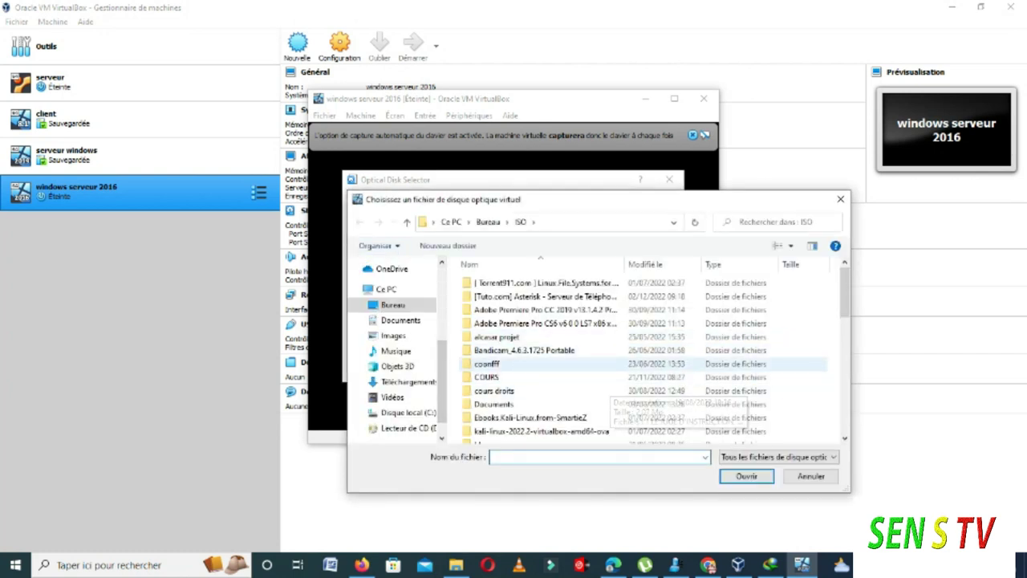
scroll(707, 305, down, 1)
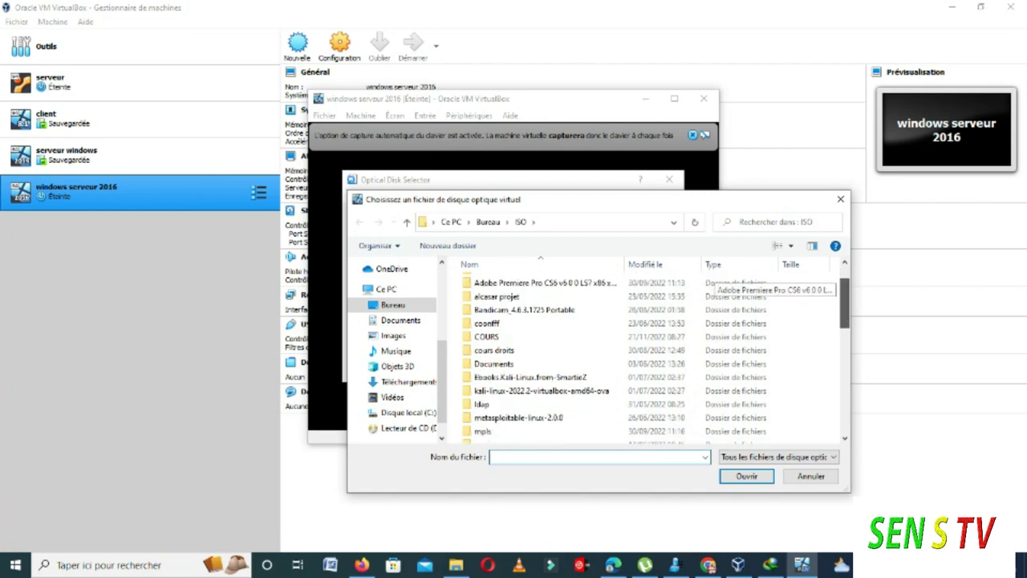
scroll(706, 305, down, 3)
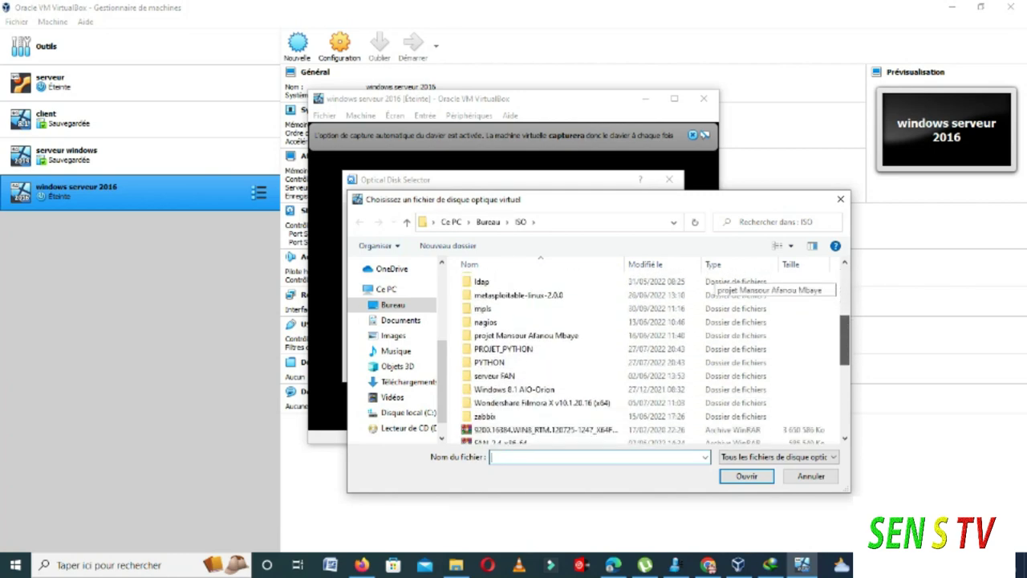
scroll(707, 285, down, 5)
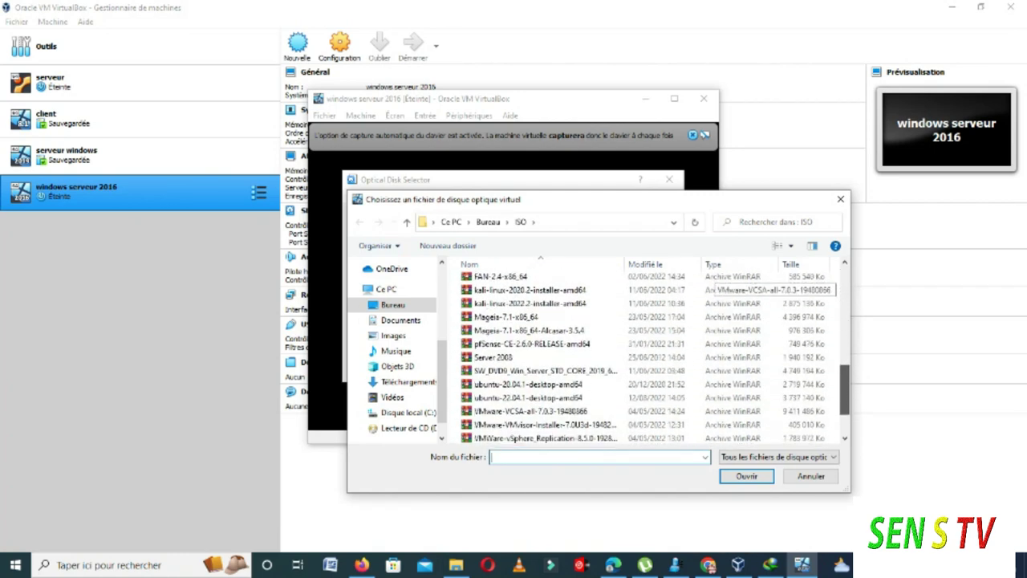
scroll(707, 285, down, 2)
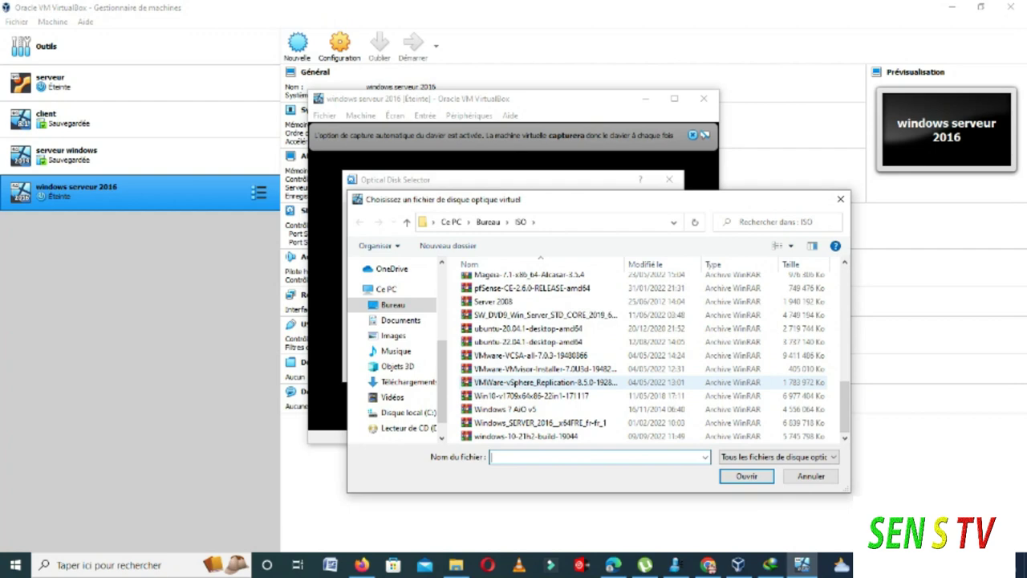
double_click(538, 422)
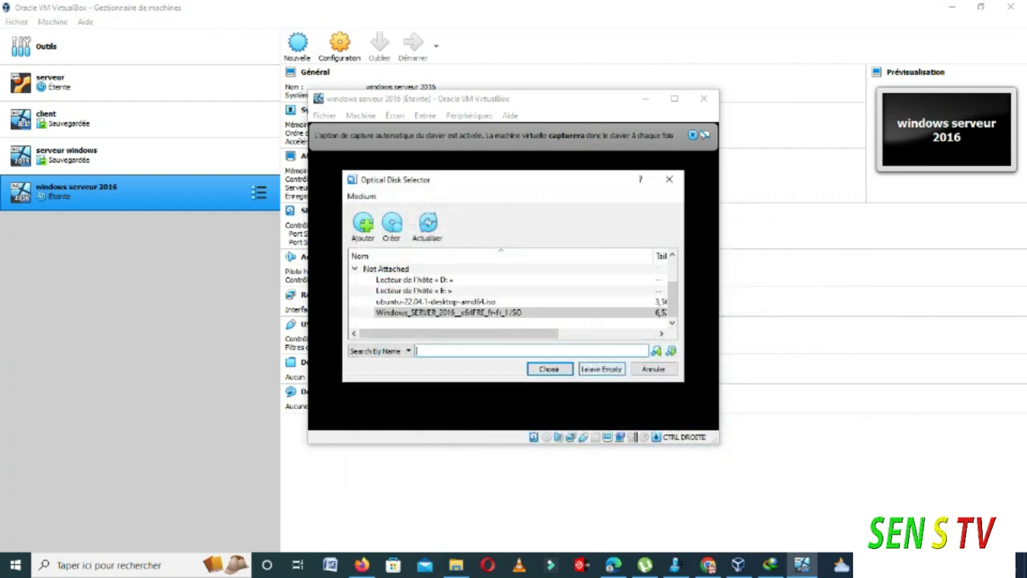
click(549, 368)
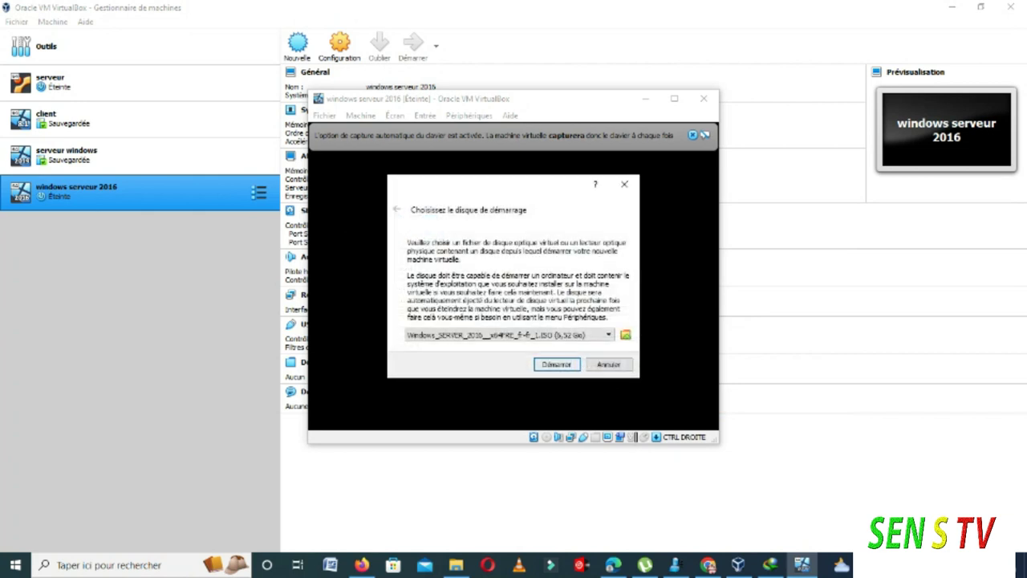
key(Return)
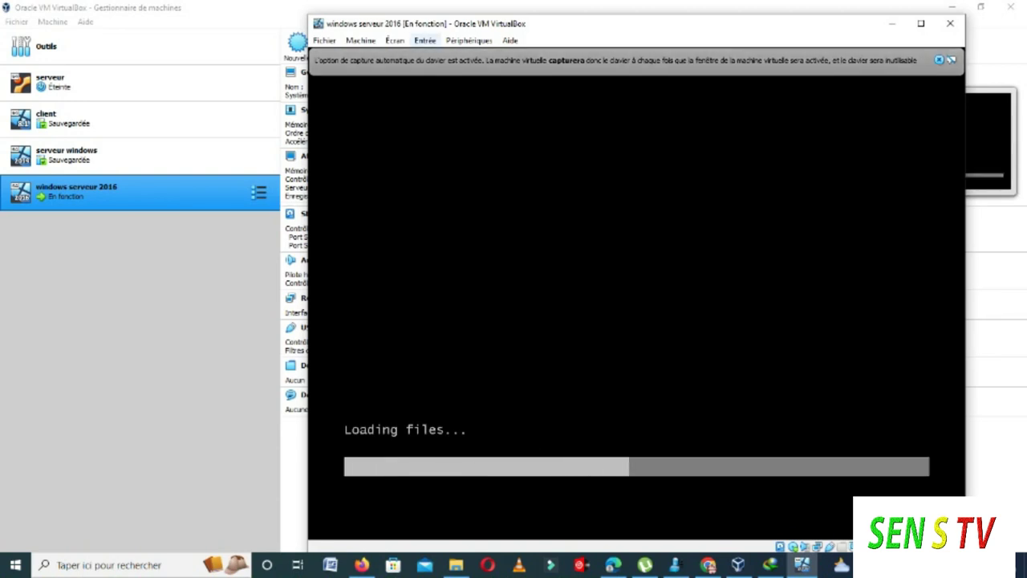
Scale the VM display to 125% and maximize the VM window
click(394, 40)
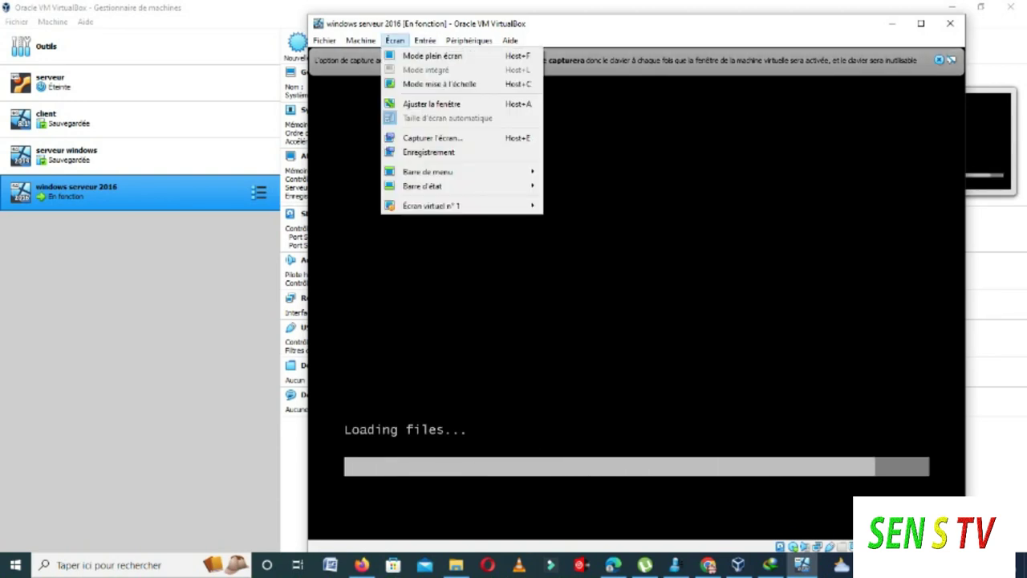
mouse_move(431, 205)
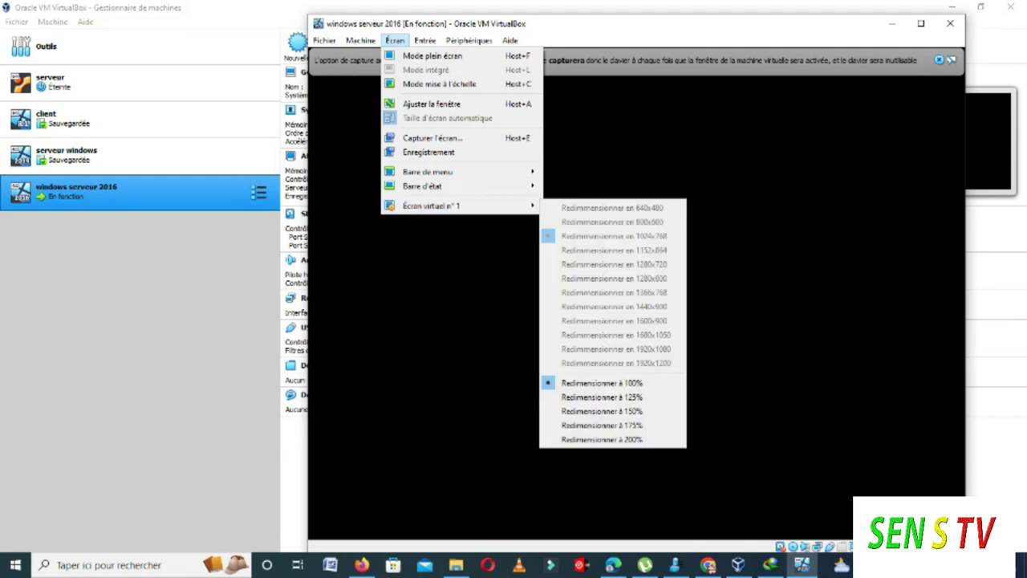
click(602, 397)
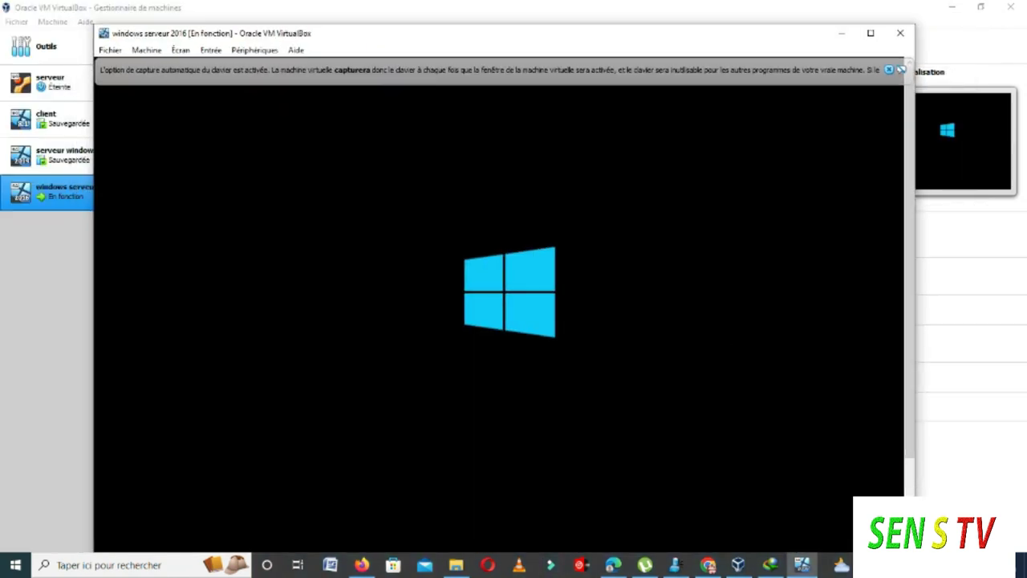
click(869, 32)
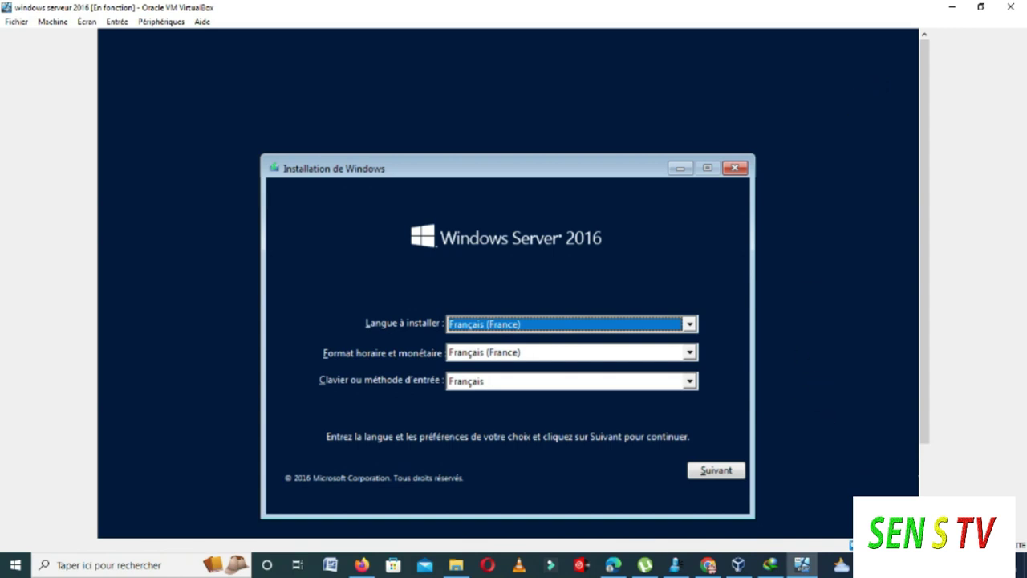
Keep the French language settings and begin the Windows installation
click(707, 473)
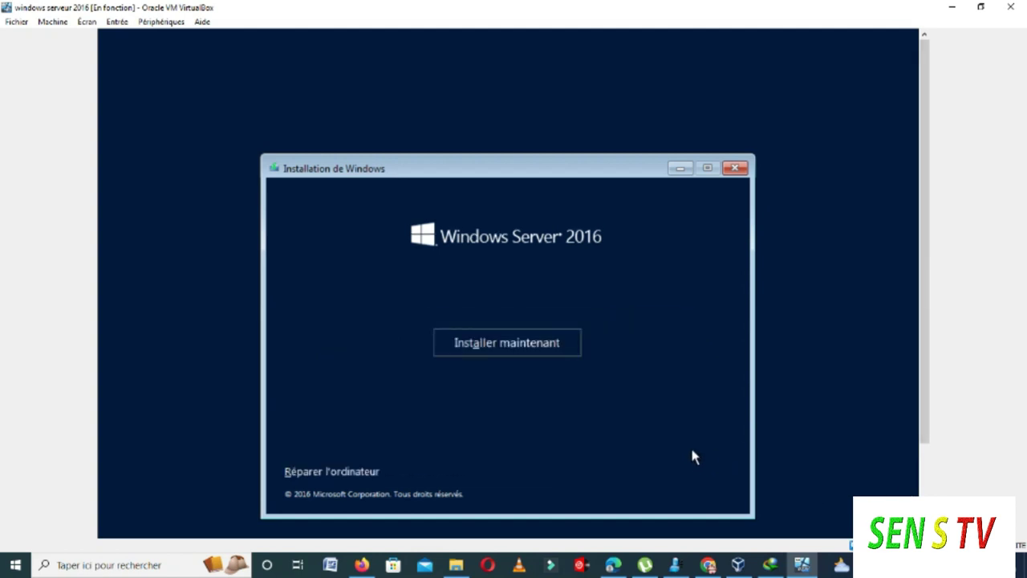
click(546, 350)
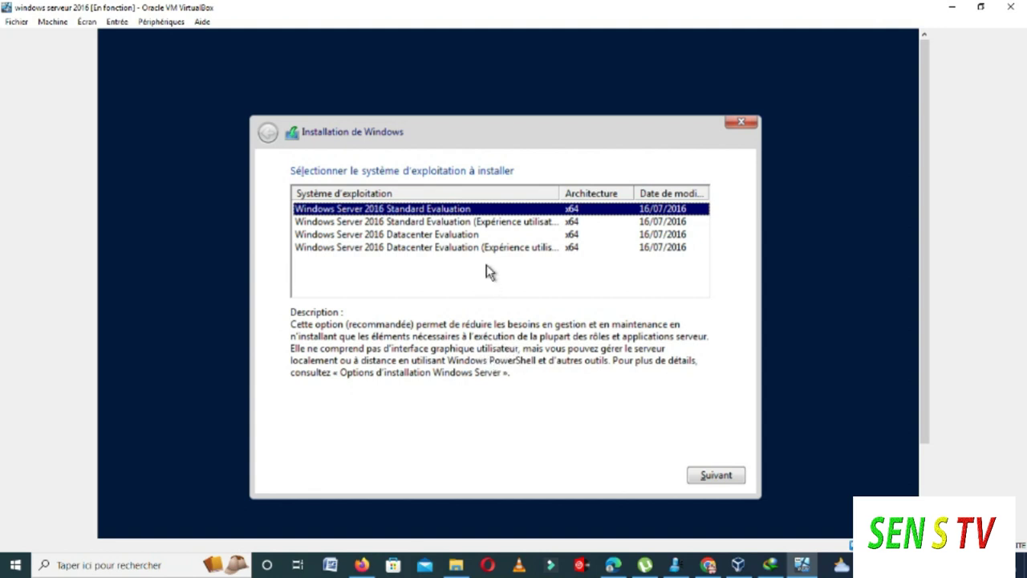
Choose the Windows Server 2016 Standard Evaluation (Expérience utilisateur) edition
click(498, 225)
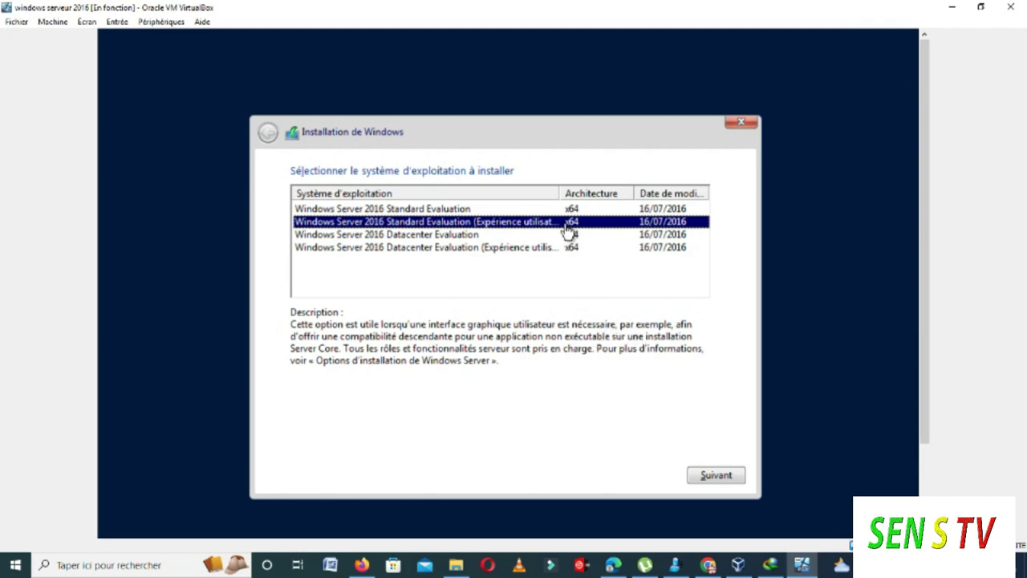
click(715, 479)
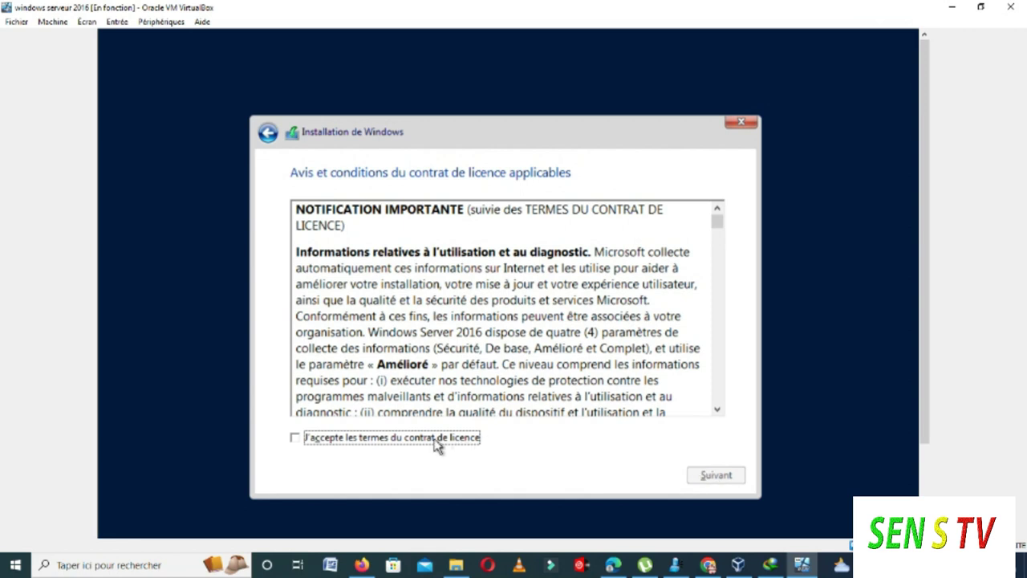
Accept the licence and run a custom install onto the 31.8 GB unallocated disk
click(438, 447)
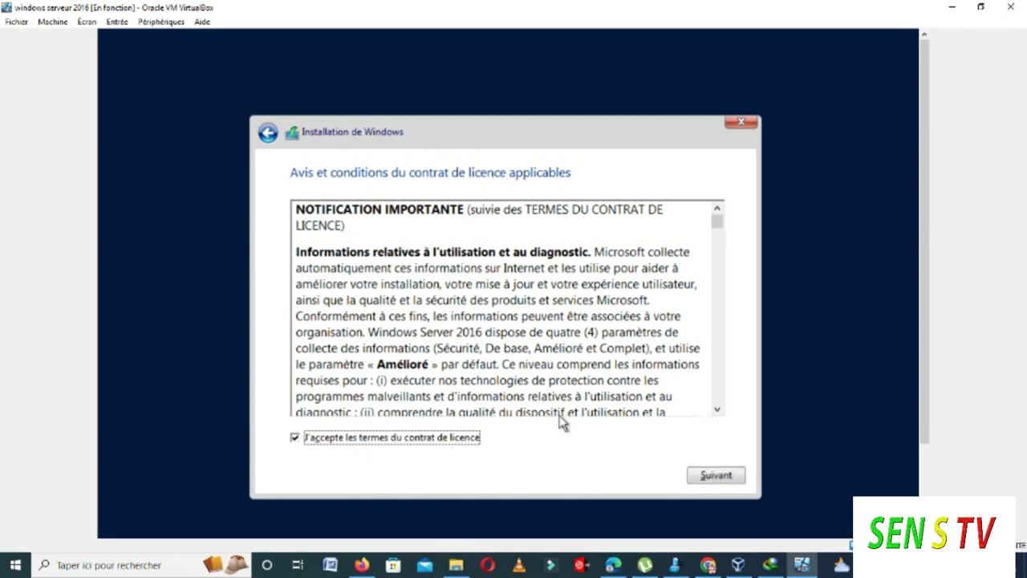
click(708, 474)
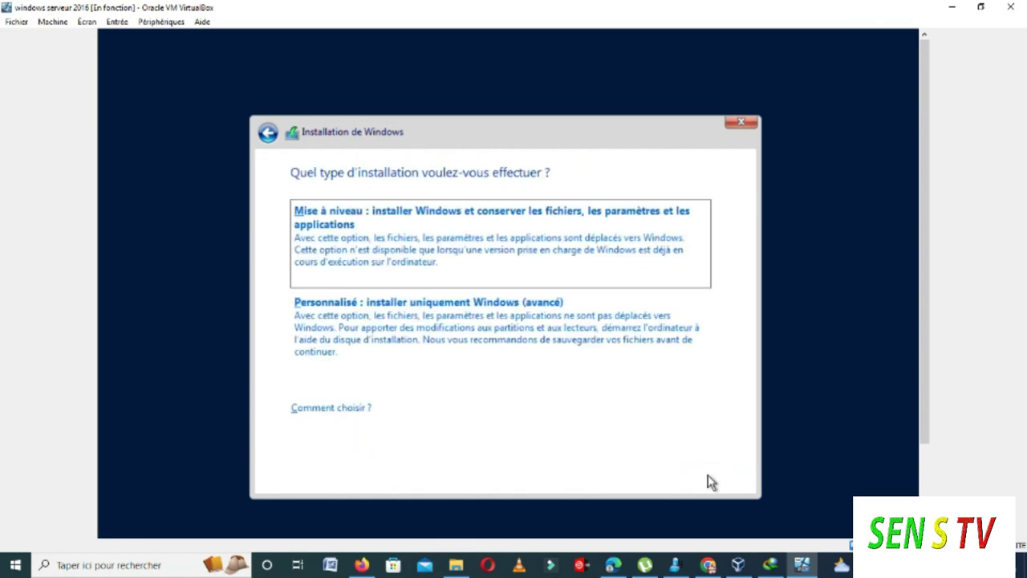
click(525, 343)
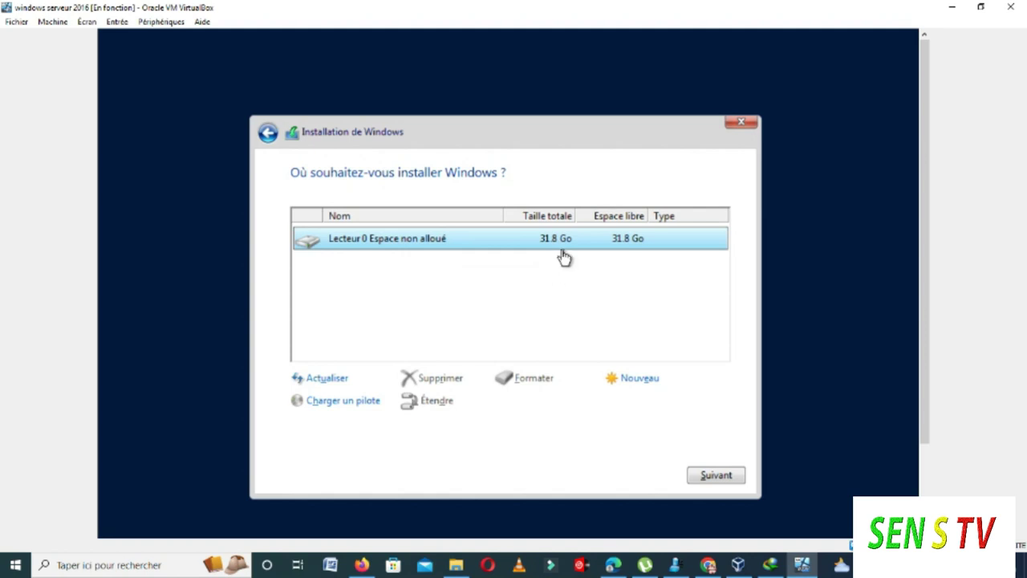
click(717, 478)
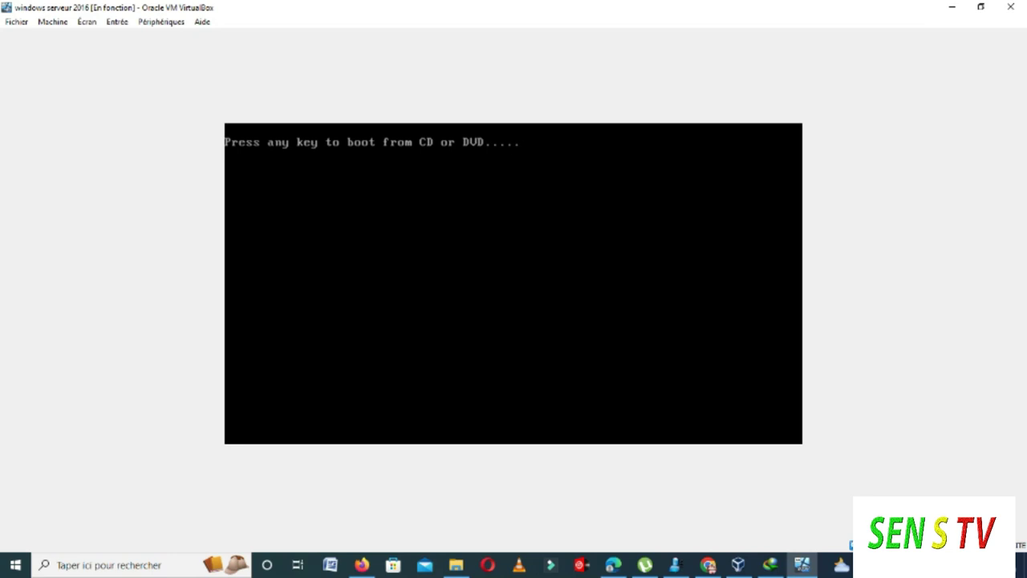
Answer the boot-from-CD/DVD prompt after setup finishes and the VM restarts
key(Return)
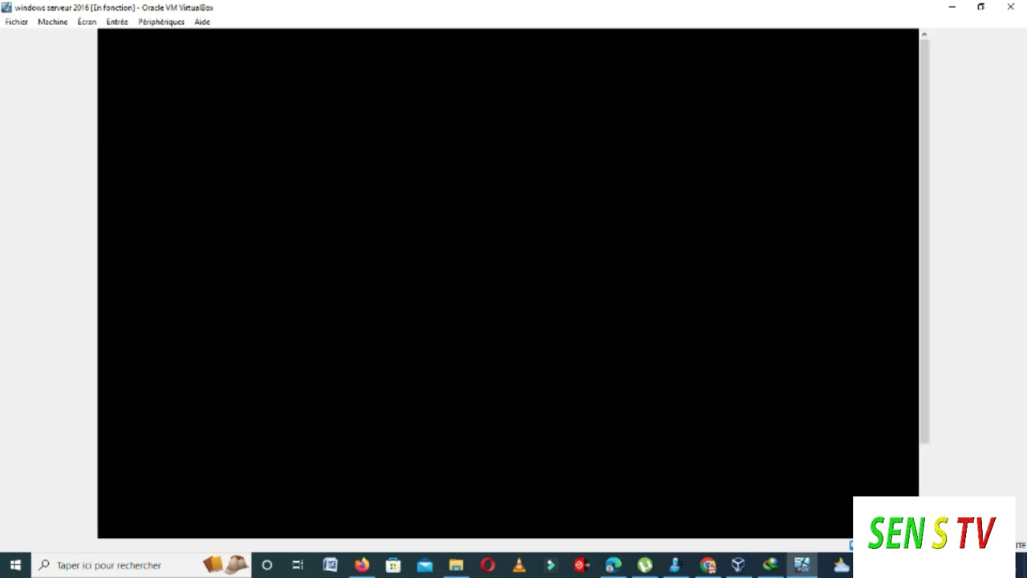
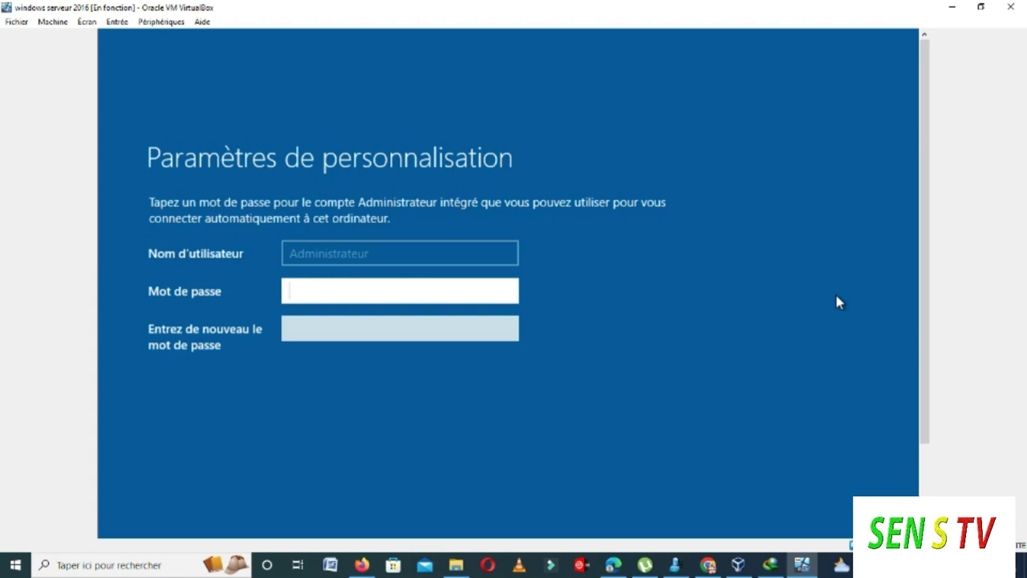
Enter the Administrateur password in the Mot de passe field
key(Caps_Lock)
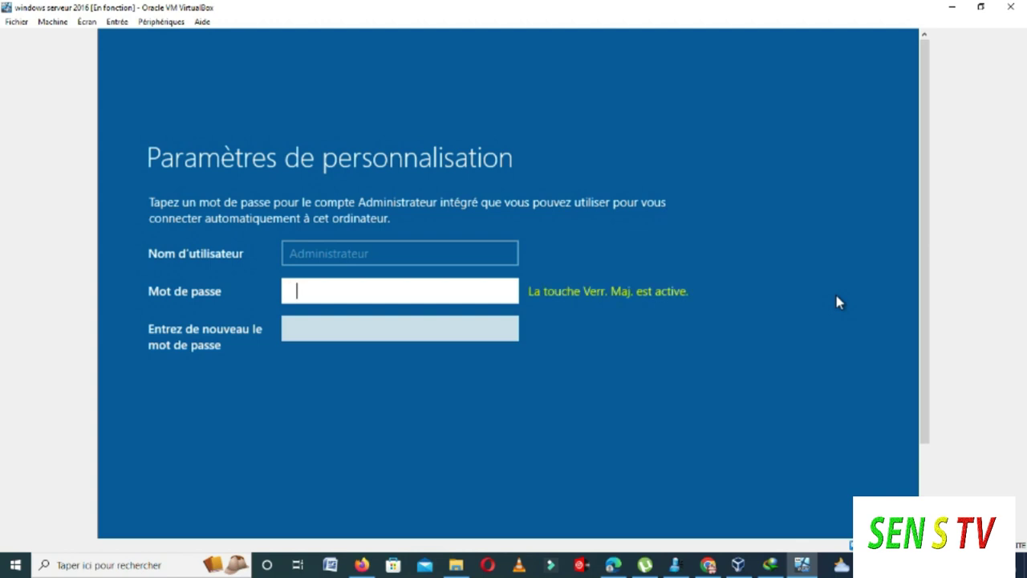
key(Tab)
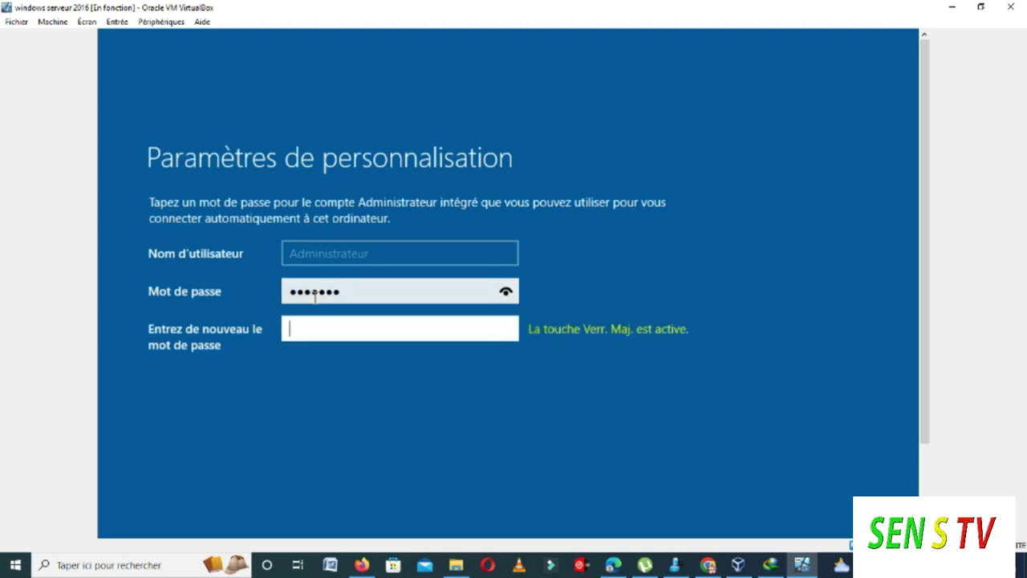
click(358, 291)
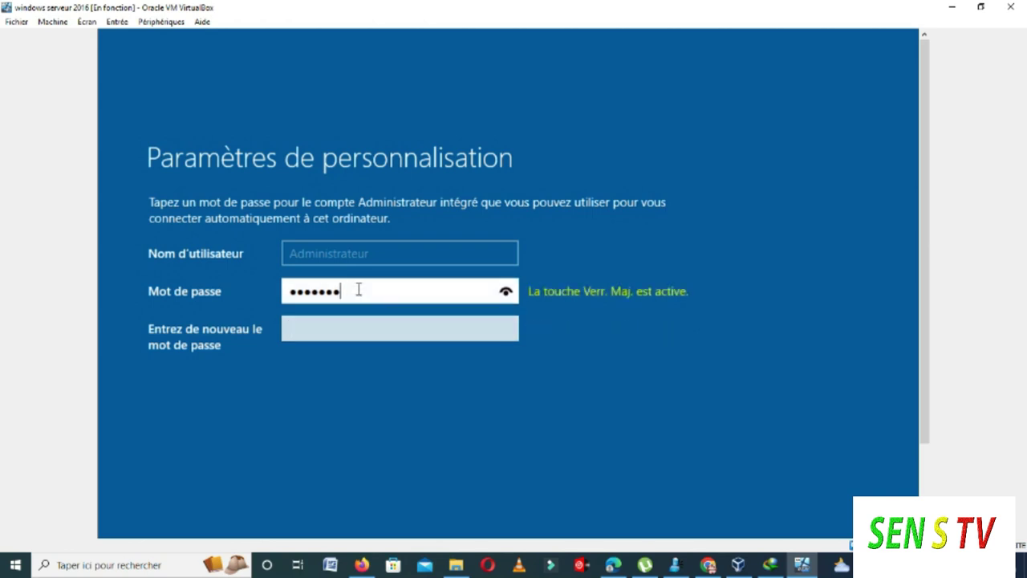
text(••••)
Retype the password in the confirmation field, fixing capitalization mistakes along the way
click(367, 325)
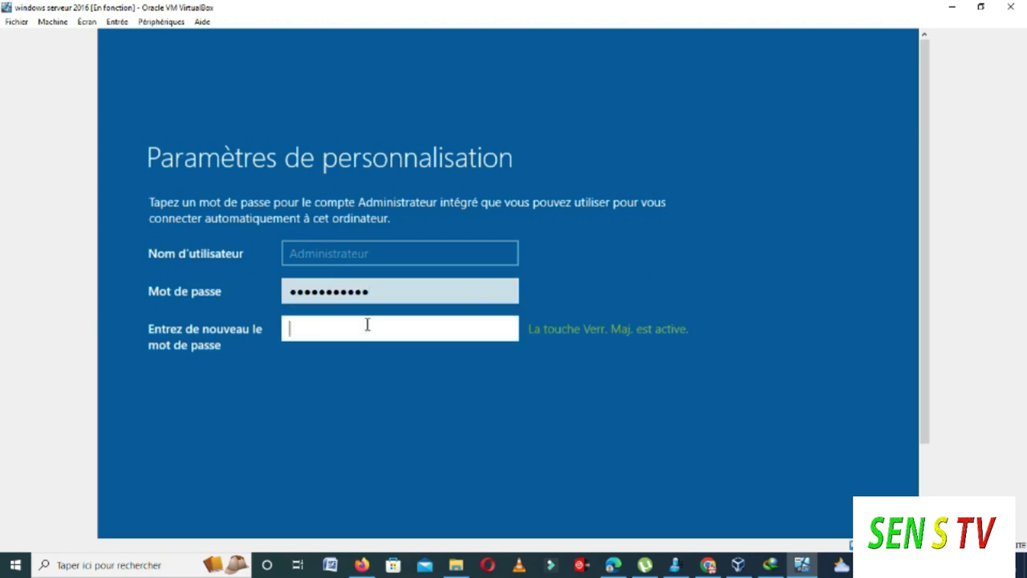
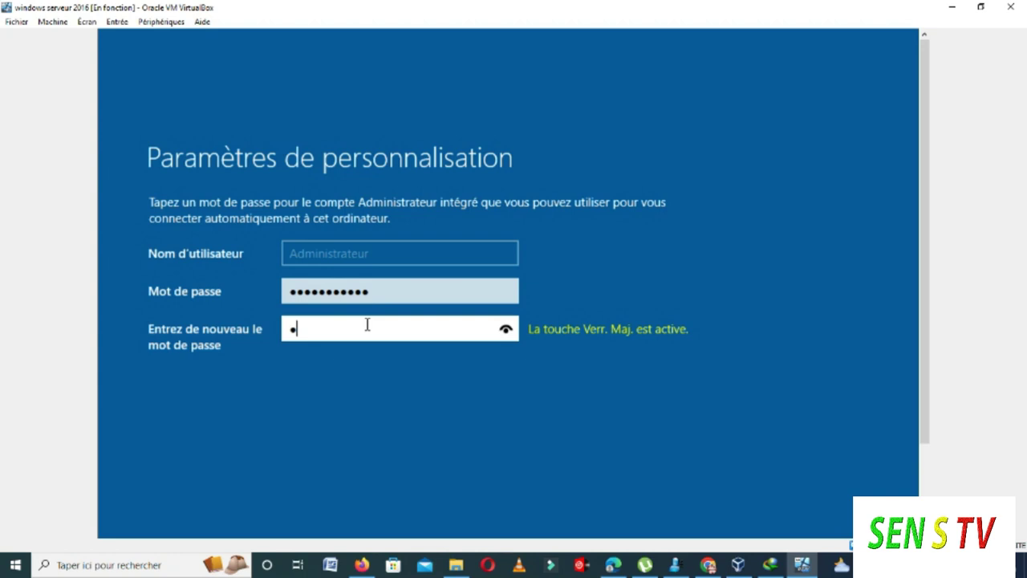
key(Caps_Lock)
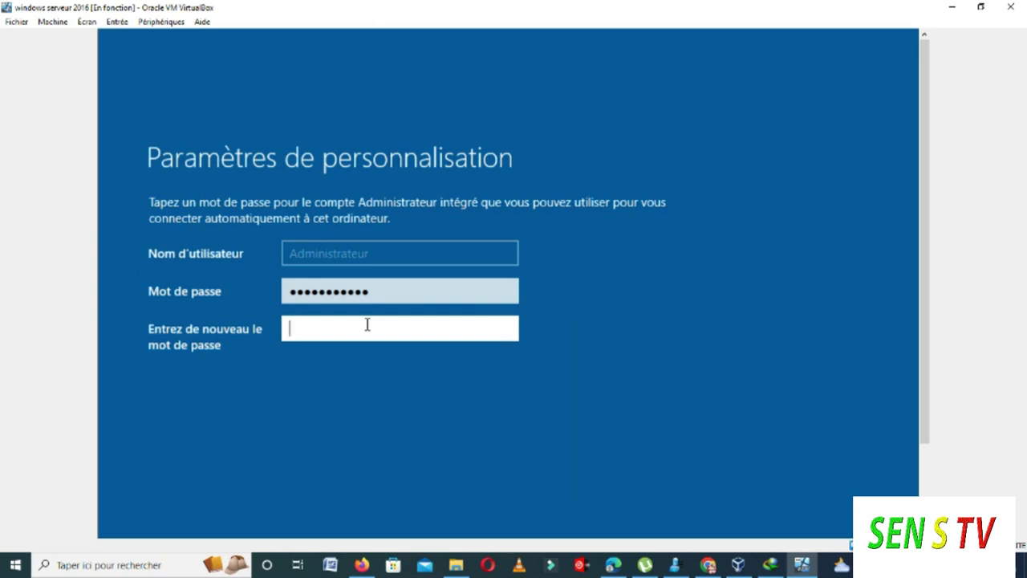
key(Caps_Lock)
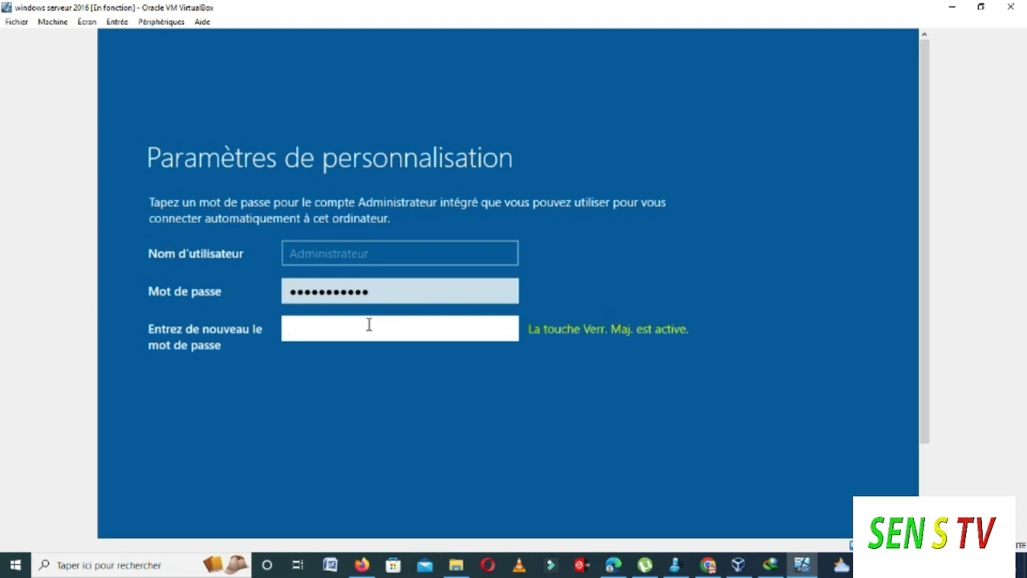
key(Caps_Lock)
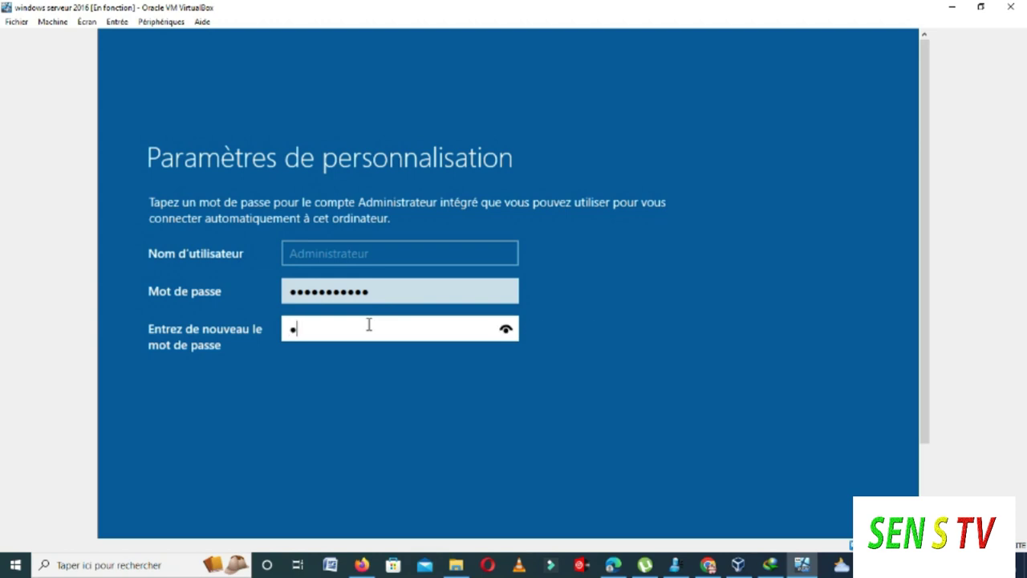
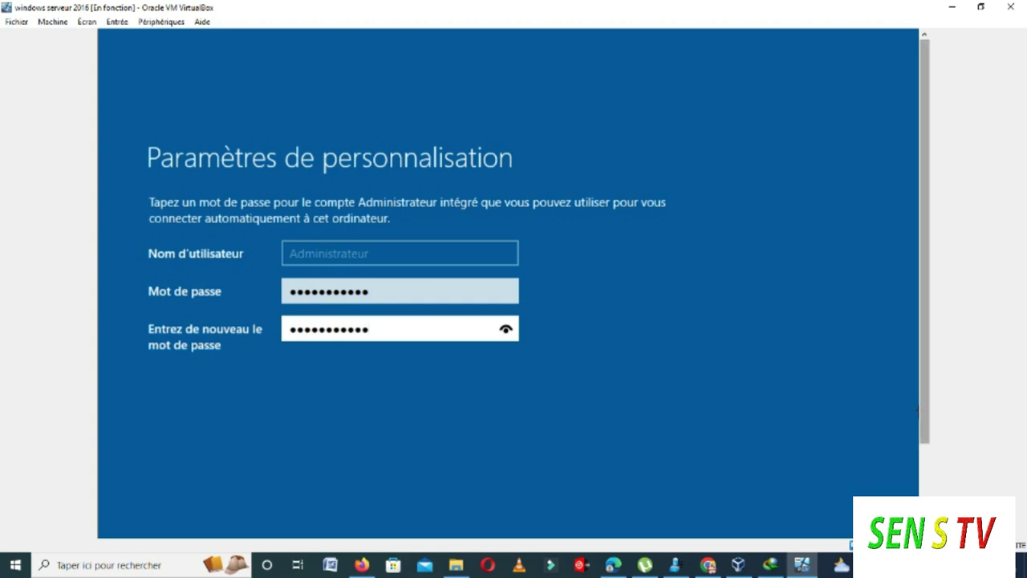
scroll(921, 401, down, 1)
scroll(922, 401, down, 1)
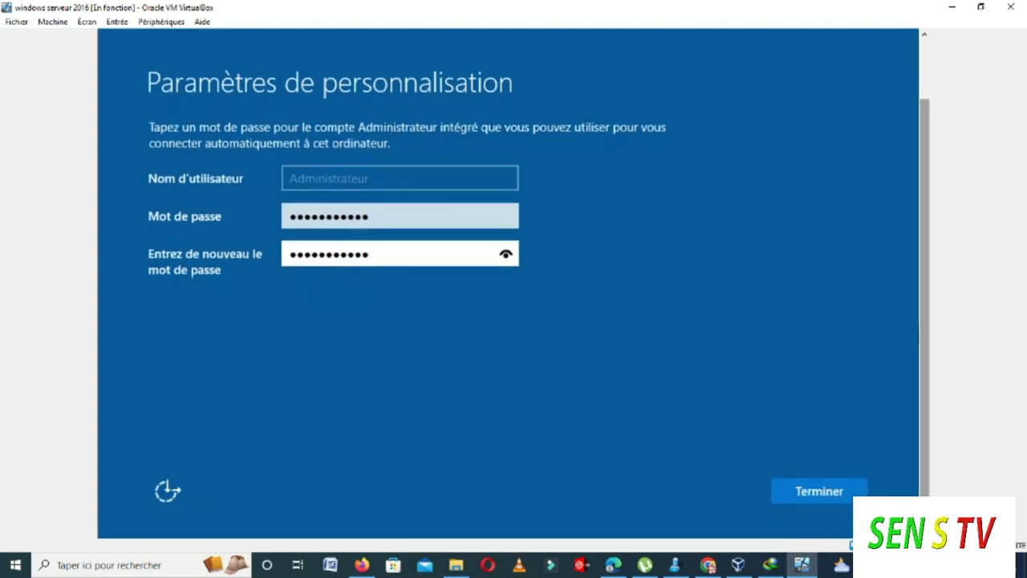
Submit with Terminer, then re-enter the Administrateur password after the mismatch warning
click(827, 501)
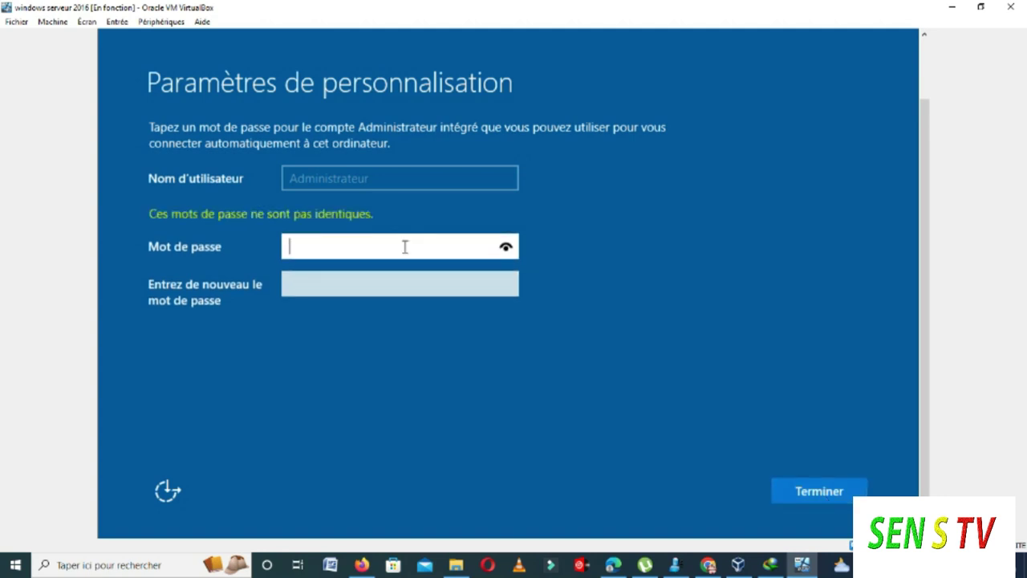
key(Caps_Lock)
key(Caps_Lock)
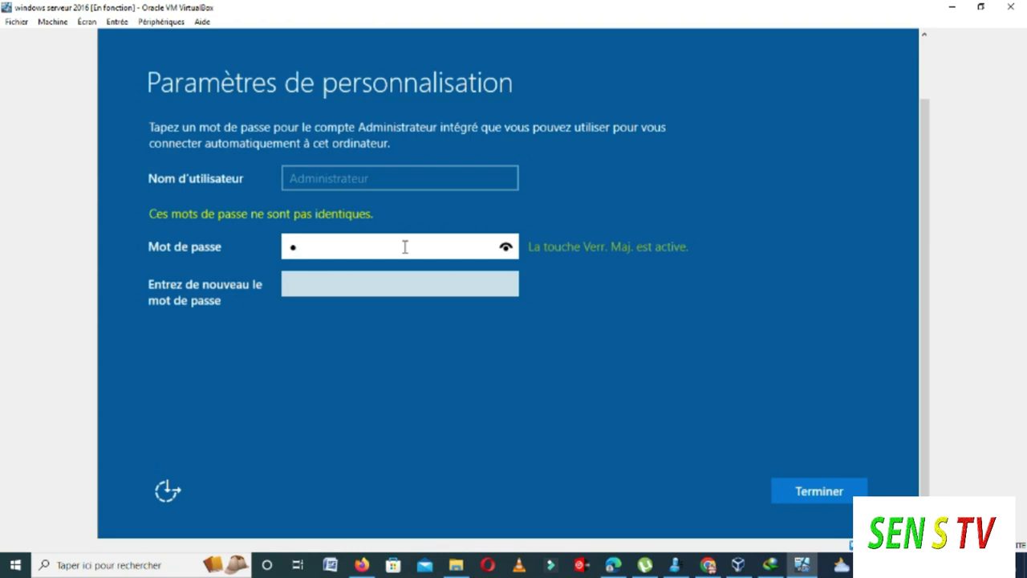
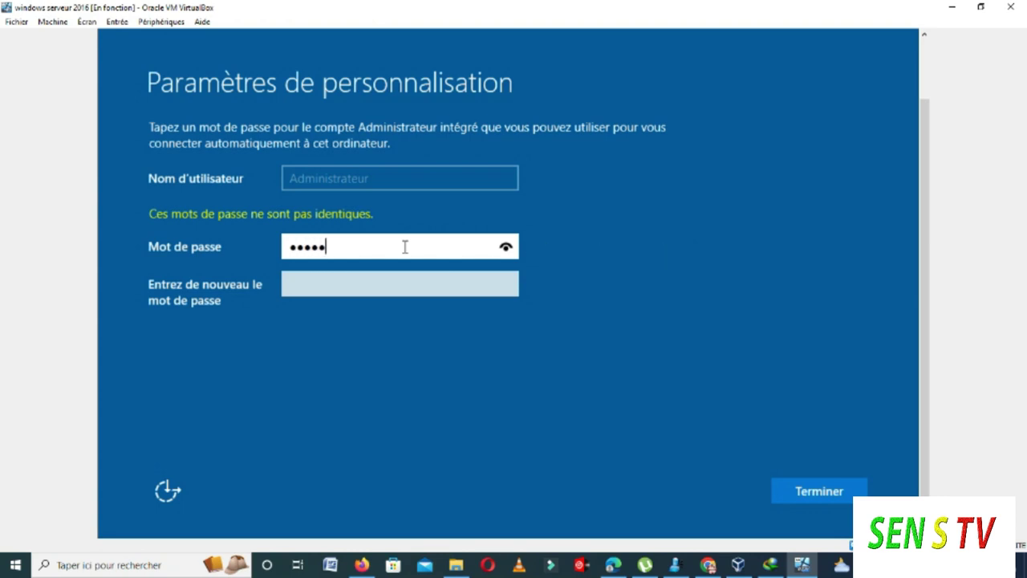
Retype the password in the confirmation field and finish setup
key(Tab)
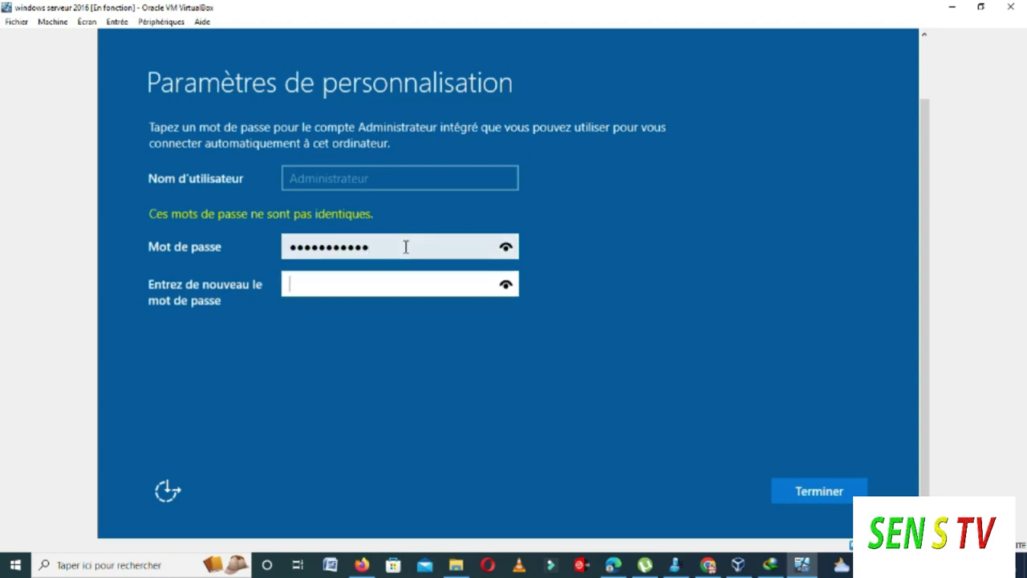
key(Caps_Lock)
key(Caps_Lock)
key(Return)
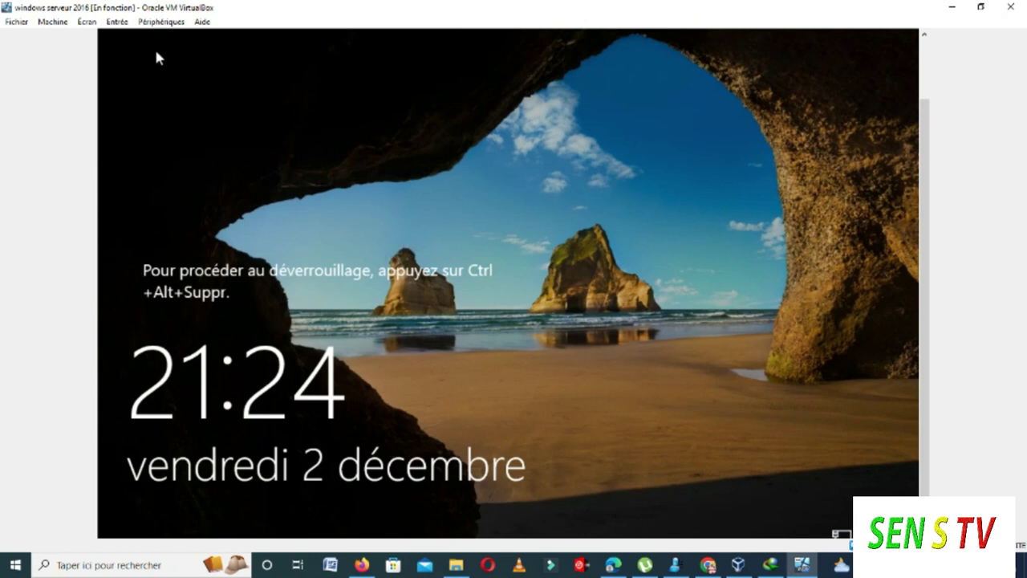
Send Ctrl-Alt-Del to the VM from Entrée > Clavier to unlock it
click(119, 22)
mouse_move(136, 37)
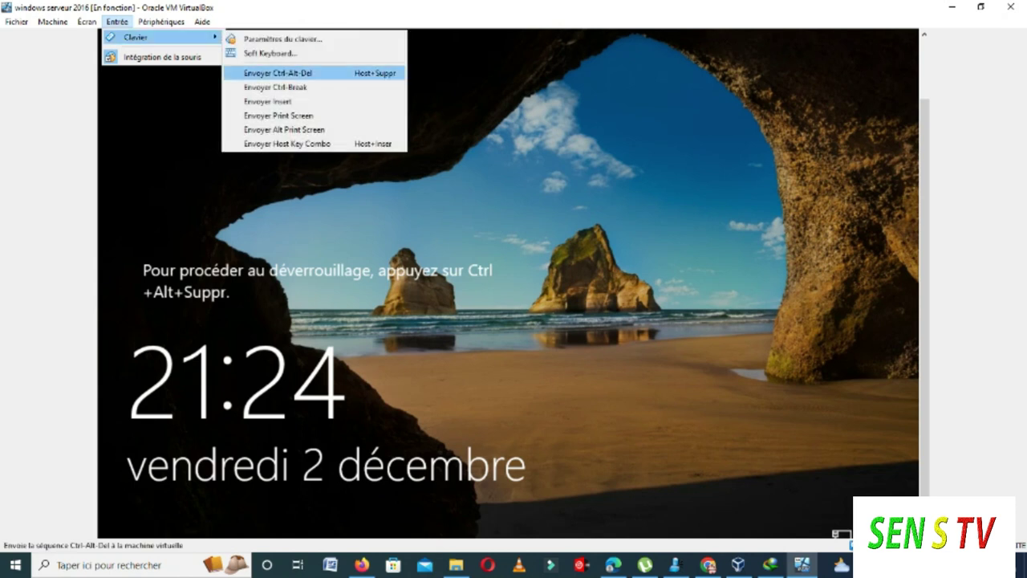
click(281, 73)
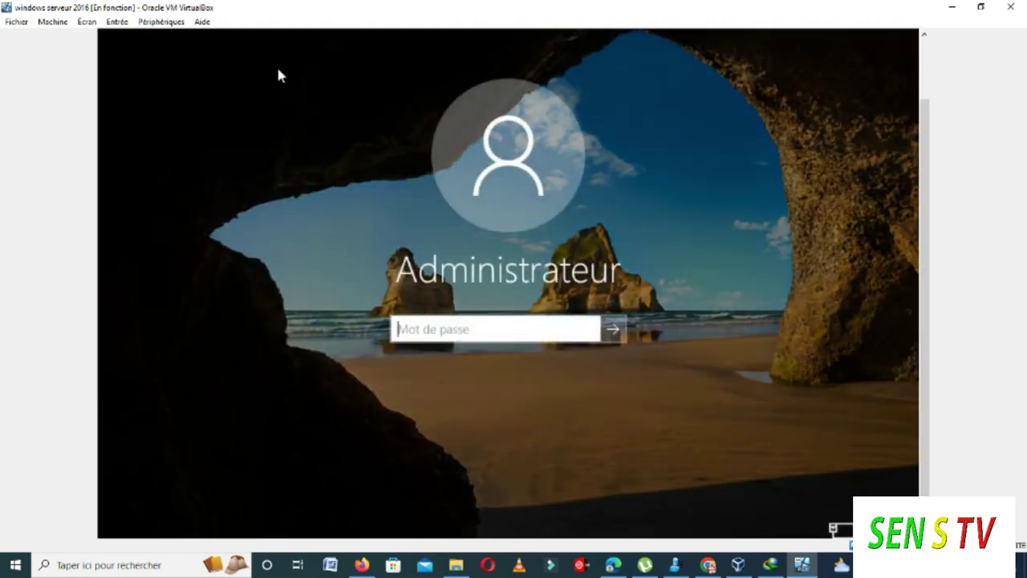
Sign in as Administrateur by entering the account password
key(Caps_Lock)
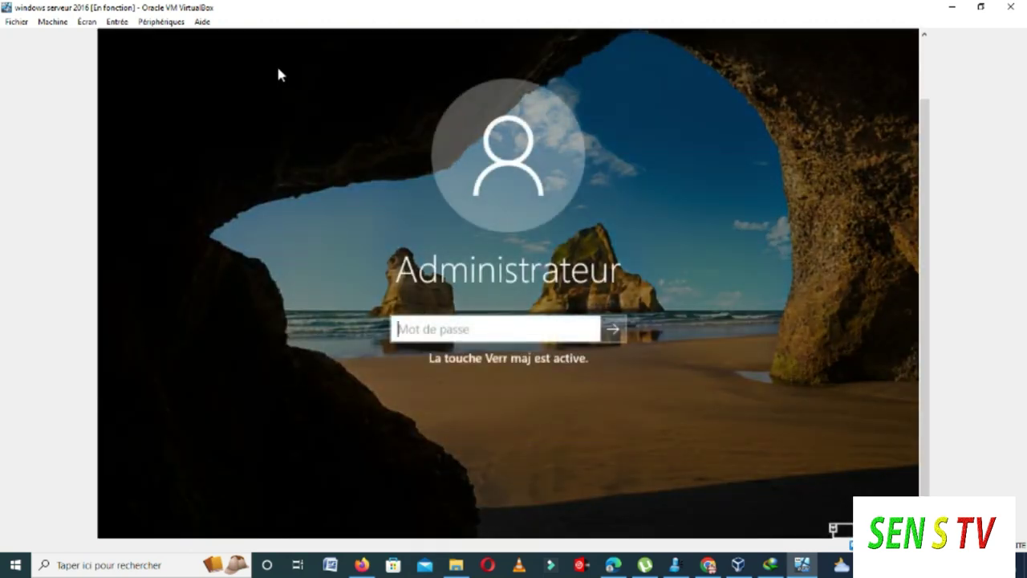
key(Caps_Lock)
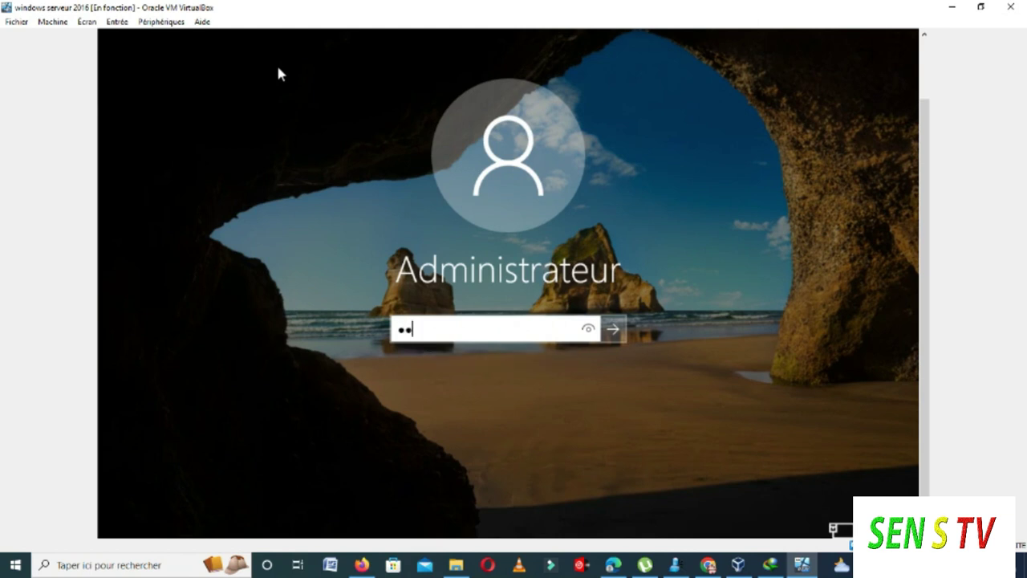
key(Return)
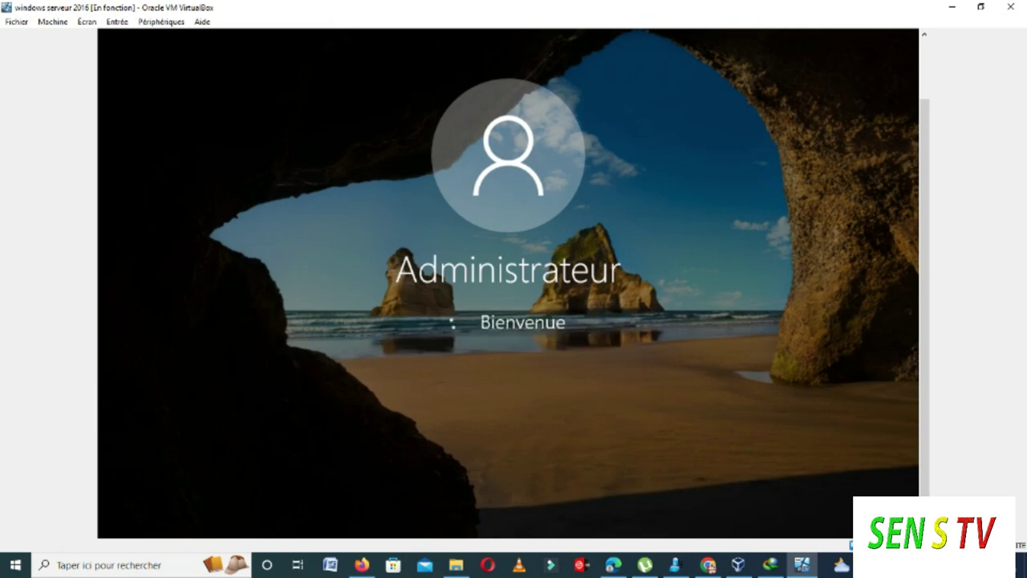
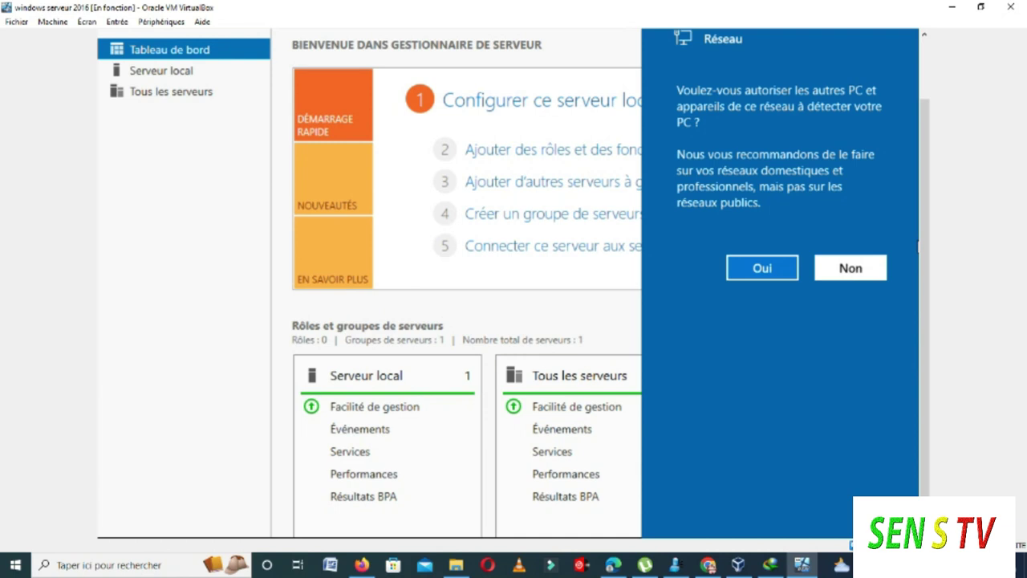
Dismiss the Réseau network discovery prompt, revealing the Server Manager dashboard, and show the host's hidden tray icons
click(918, 247)
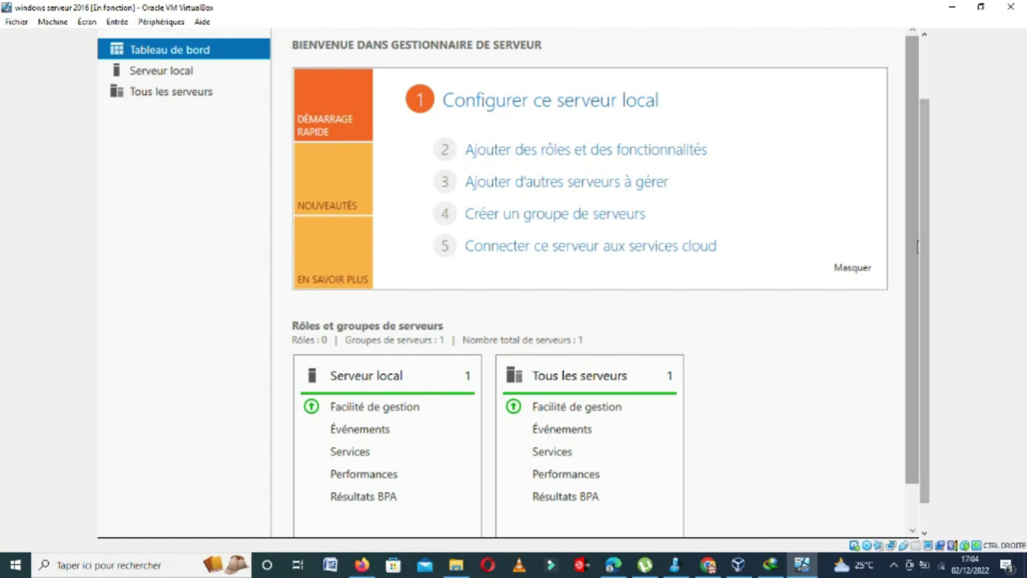
click(893, 565)
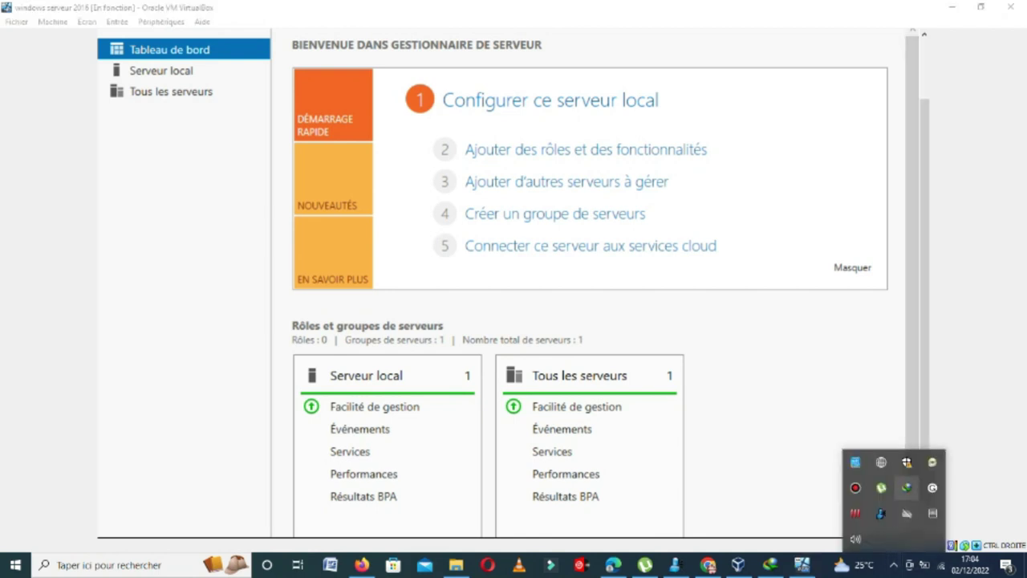